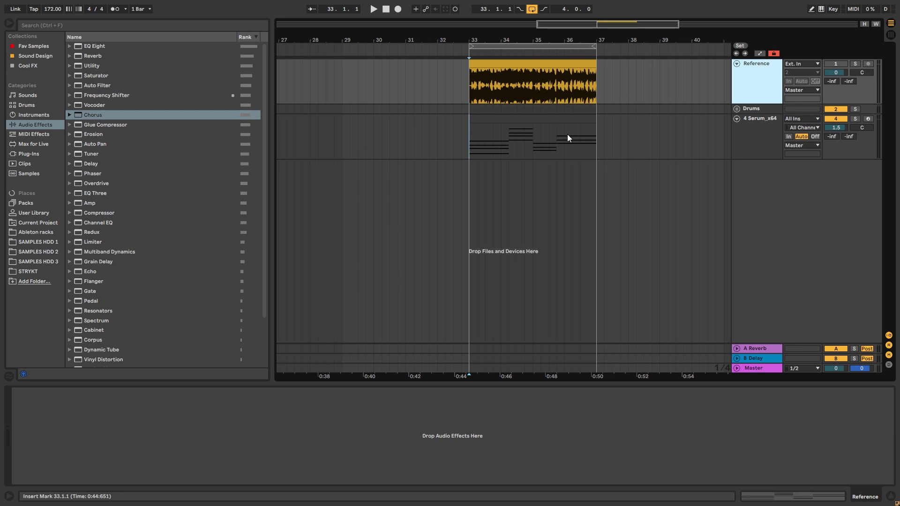
Play the Reference track on its own from just before bar 33, then stop
left_click(471, 87)
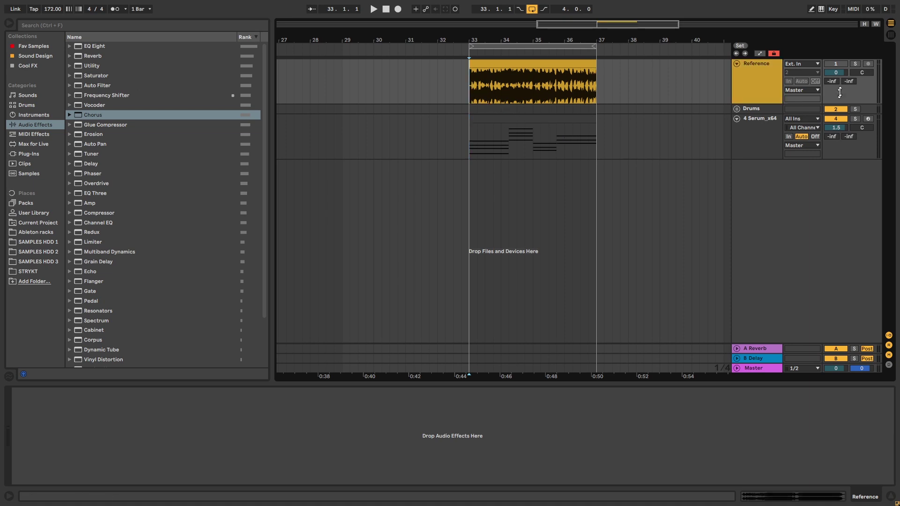
key("space")
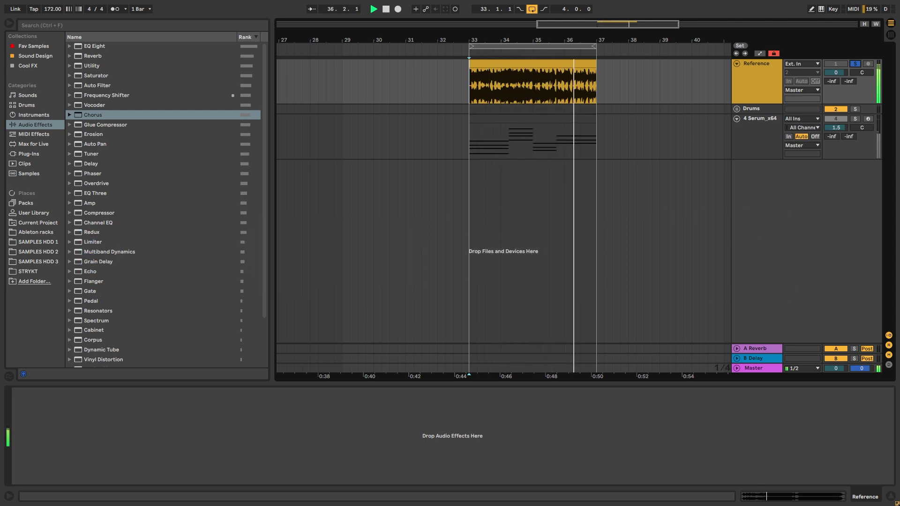
left_click(464, 91)
key("space")
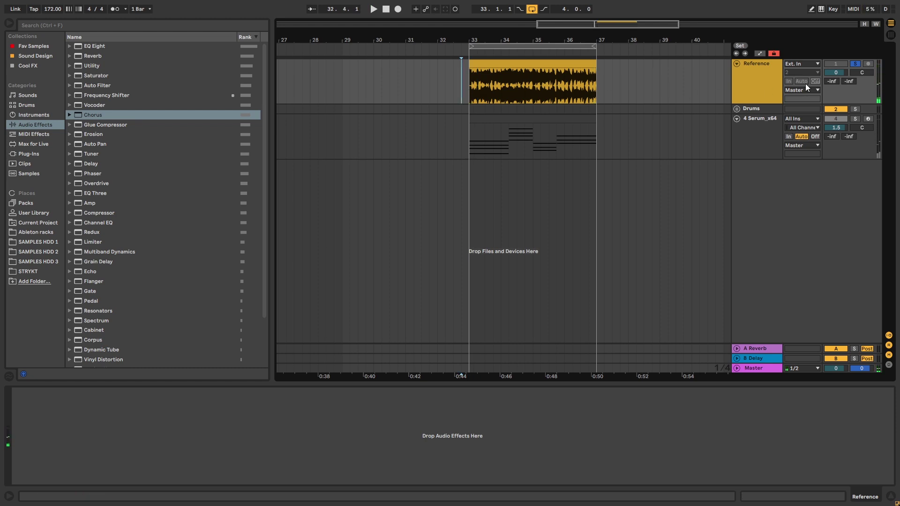
Enable and solo the Serum_x64 track and play it to compare
left_click(835, 119)
key("space")
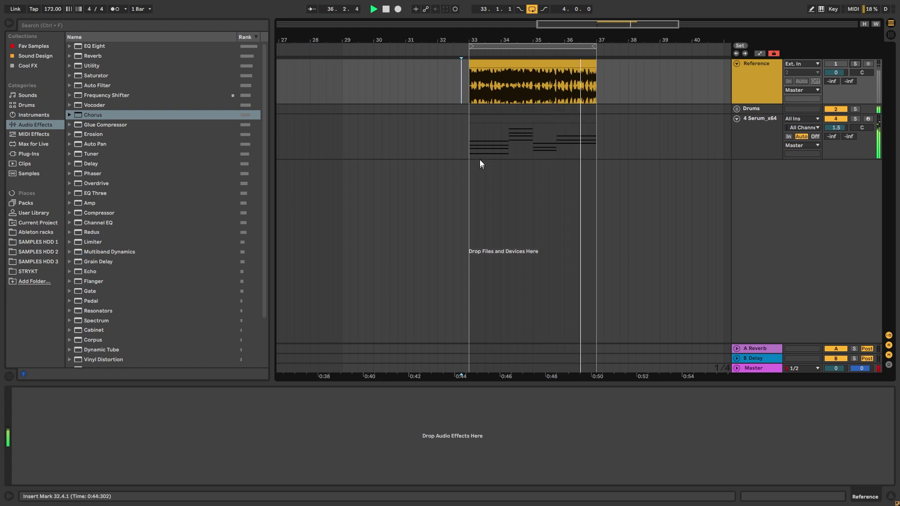
left_click(855, 118)
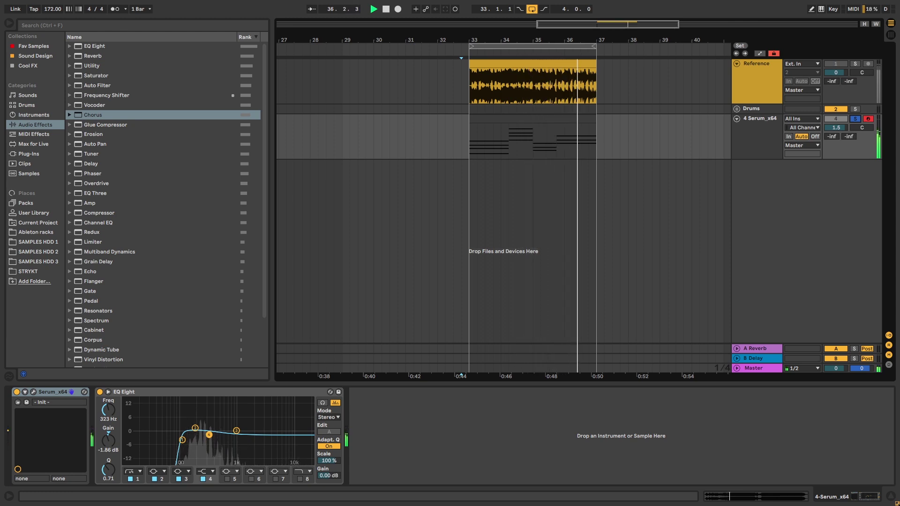
Stop playback
key("space")
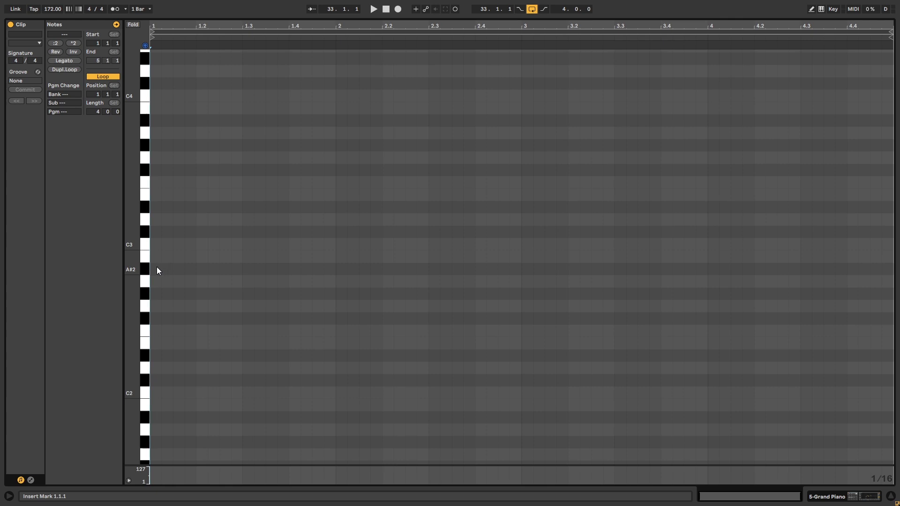
Draw a short A#2 note just before the clip start and colour the clip dark blue
left_click(145, 268)
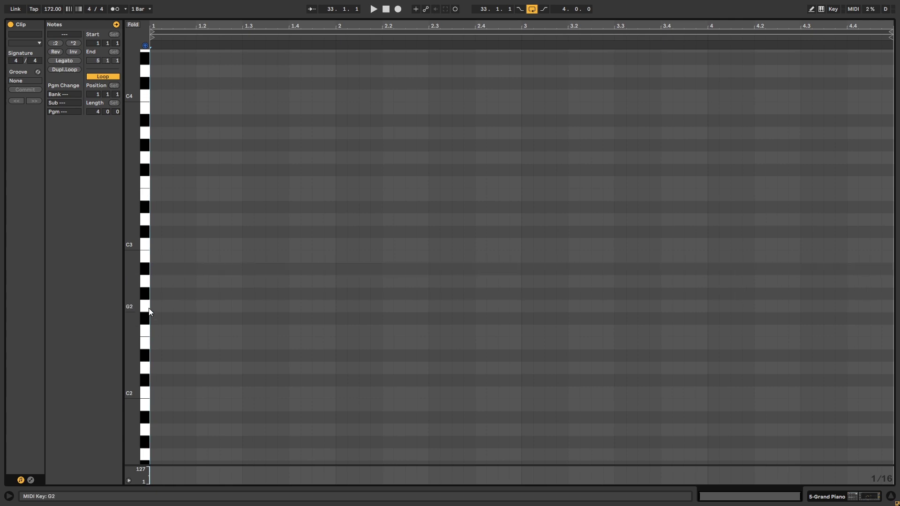
double_click(153, 272)
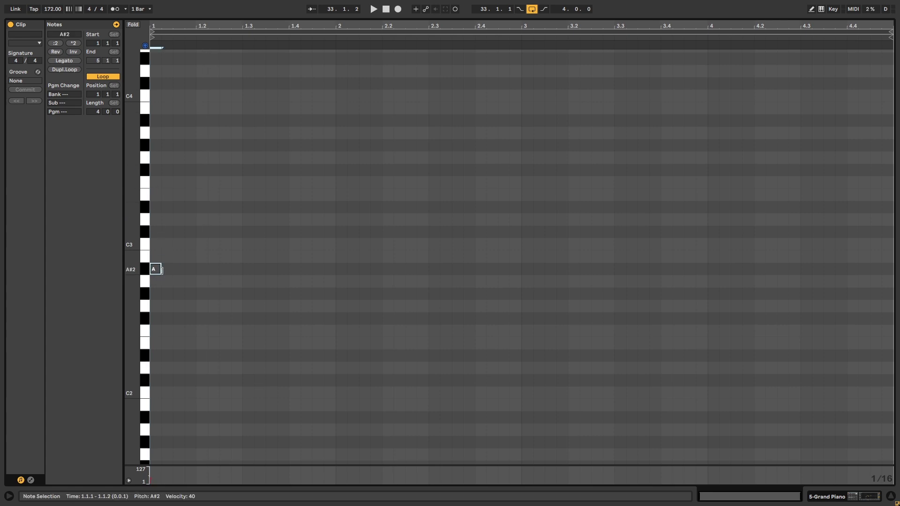
left_click_drag(161, 270, 312, 268)
left_click(39, 42)
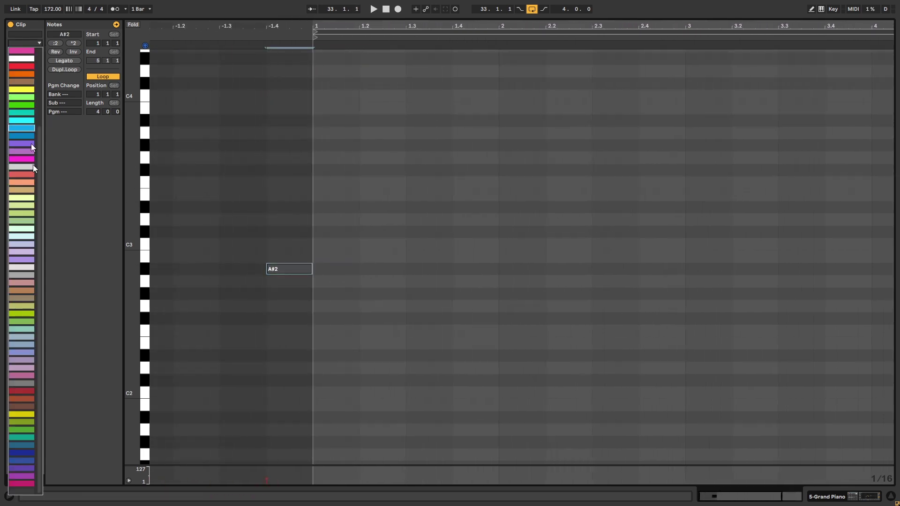
left_click(28, 452)
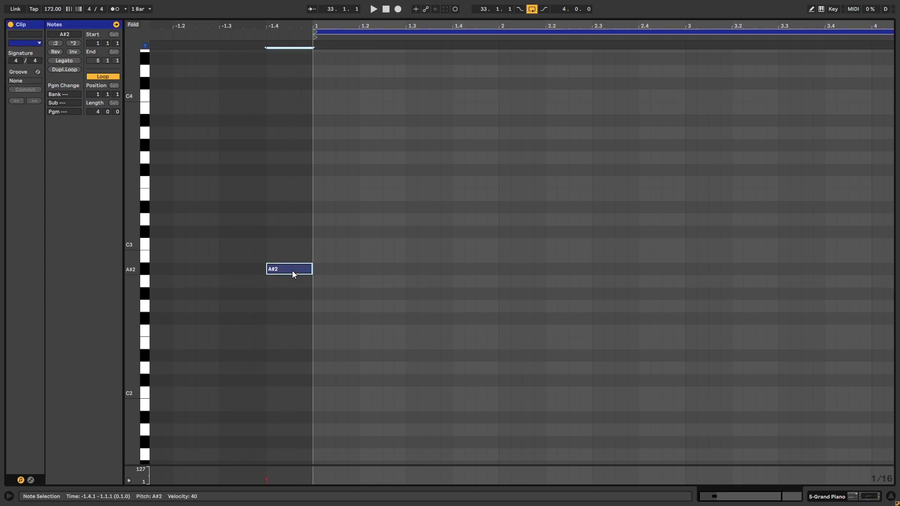
Alt-drag copies of the A#2 note up to A#3 and select the whole column
scroll(299, 263, "up", 3)
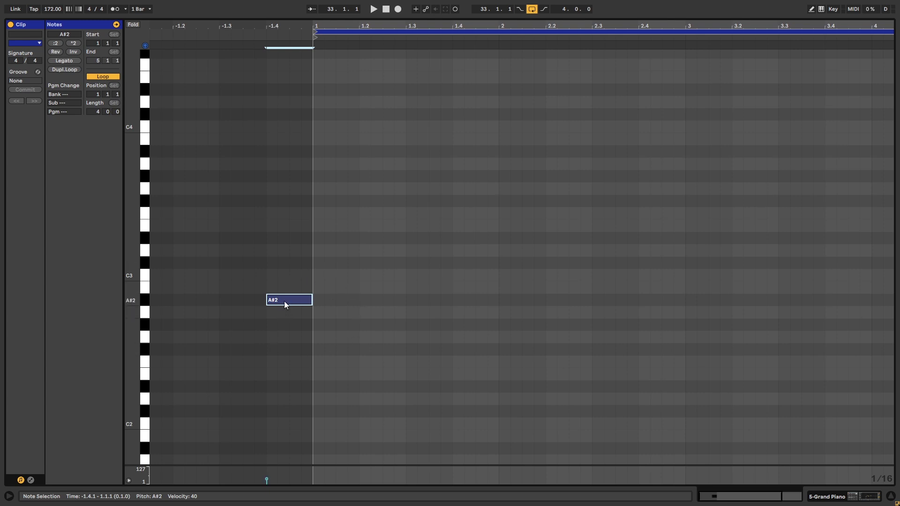
left_click_drag(284, 301, 290, 151)
left_click_drag(299, 352, 310, 123)
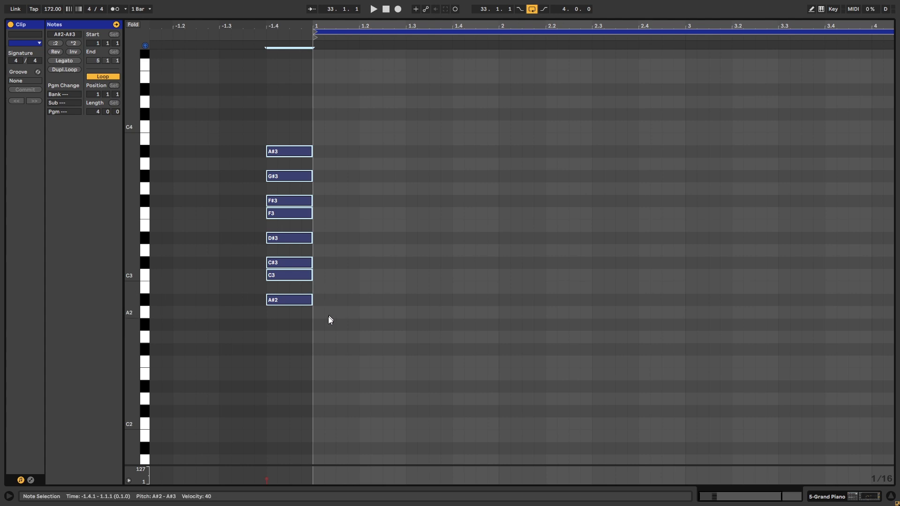
left_click_drag(288, 328, 297, 137)
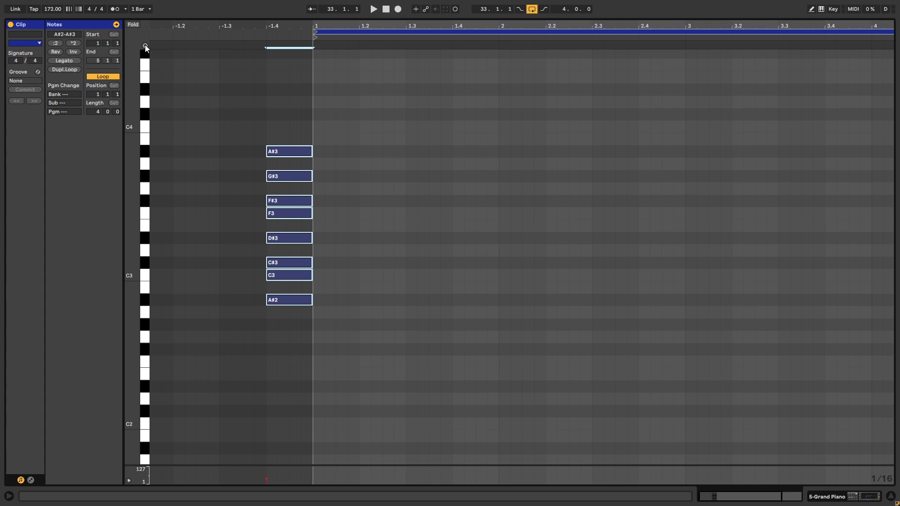
Copy the selected stack an octave up, then two octaves down, and deselect the notes
key("alt+shift+Up")
key("alt+shift+Down")
key("alt+shift+Down")
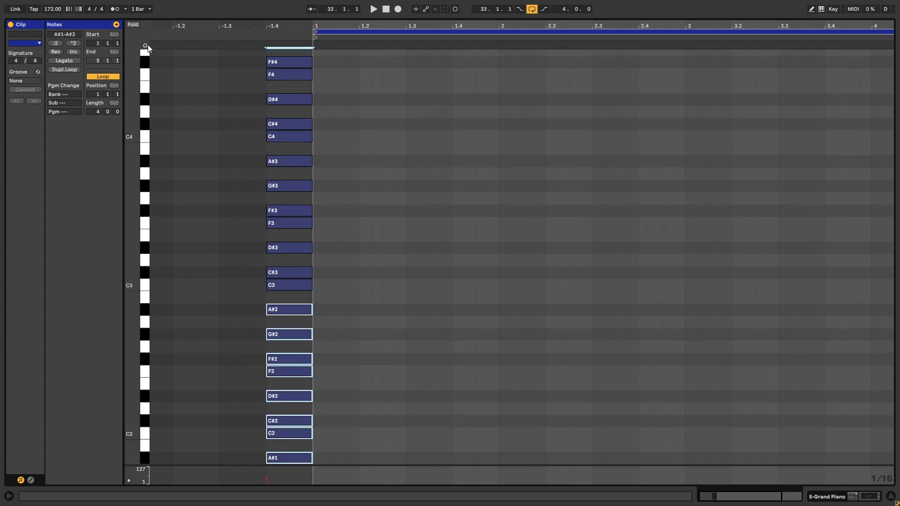
left_click(428, 138)
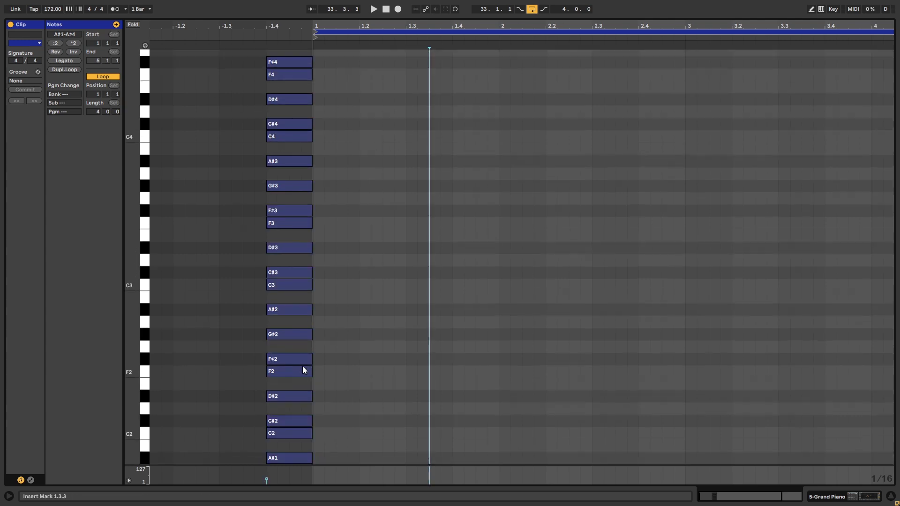
left_click_drag(321, 25, 291, 23)
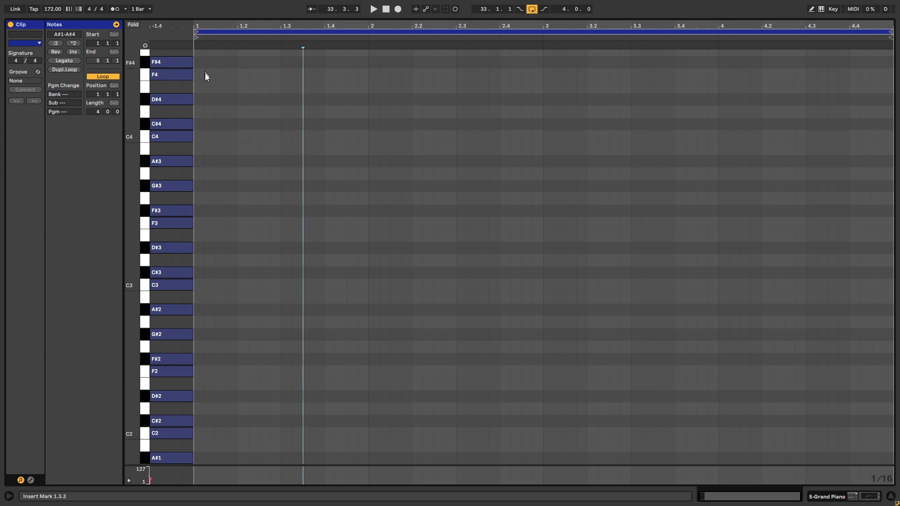
Draw an F2 note at bar 1 and stretch it to end at 2.2.1
scroll(312, 384, "down", 1)
key("Home")
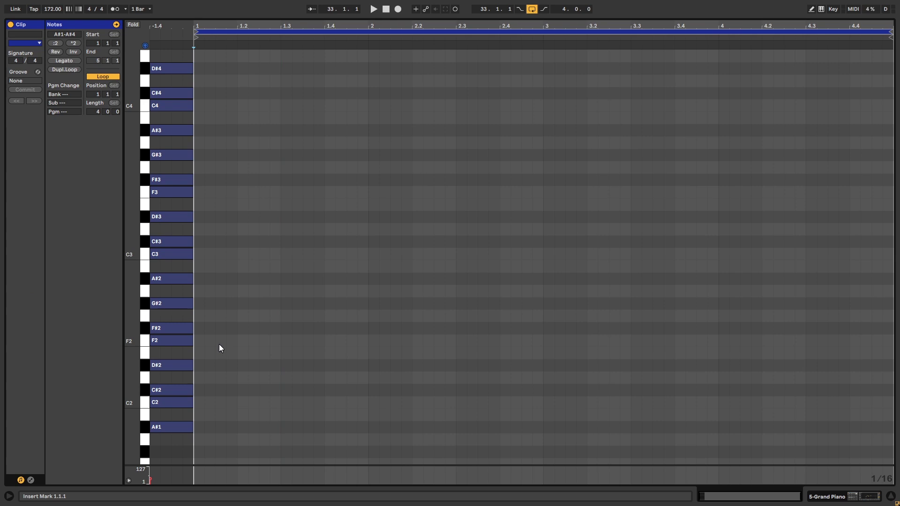
left_click(201, 340)
double_click(201, 341)
left_click_drag(203, 340, 368, 340)
key("space")
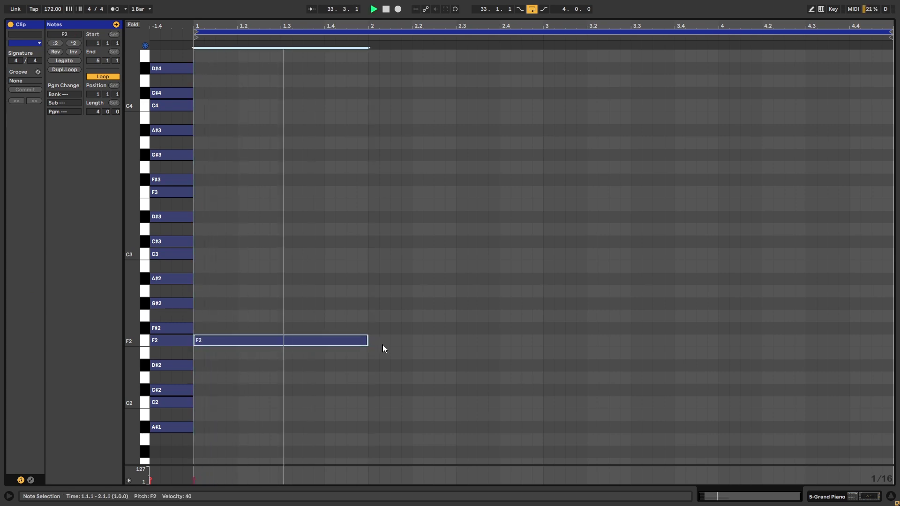
left_click_drag(368, 340, 416, 340)
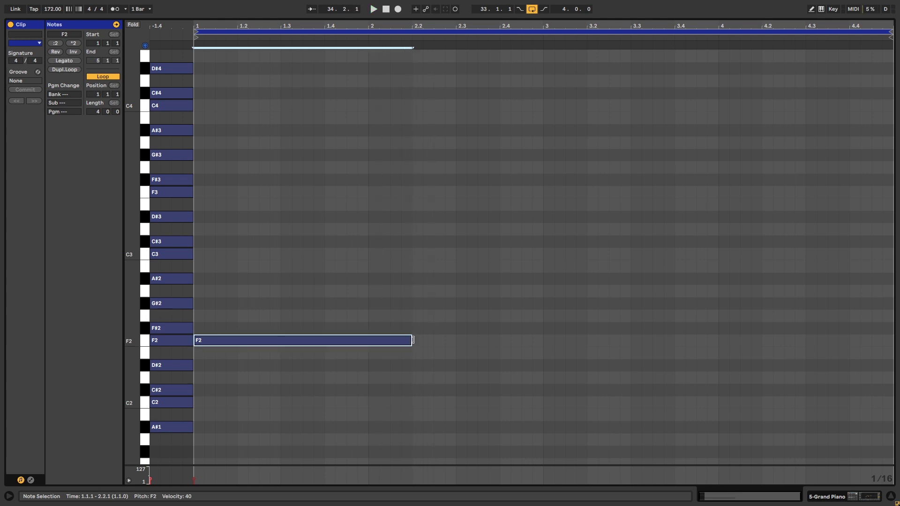
Add a C#2 note ending at bar 3 and a D#2 note ending at 3.4.1
double_click(417, 391)
left_click_drag(422, 389, 547, 389)
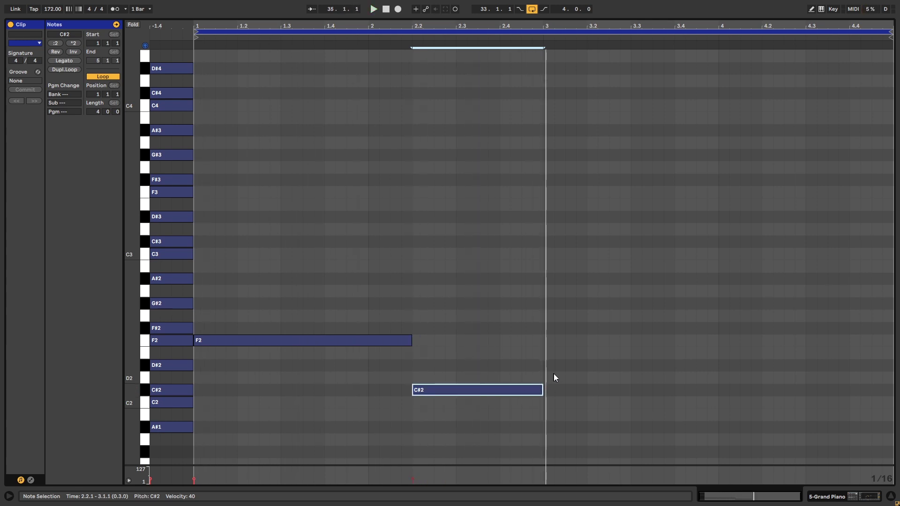
left_click(550, 365)
double_click(551, 365)
left_click_drag(553, 366, 719, 362)
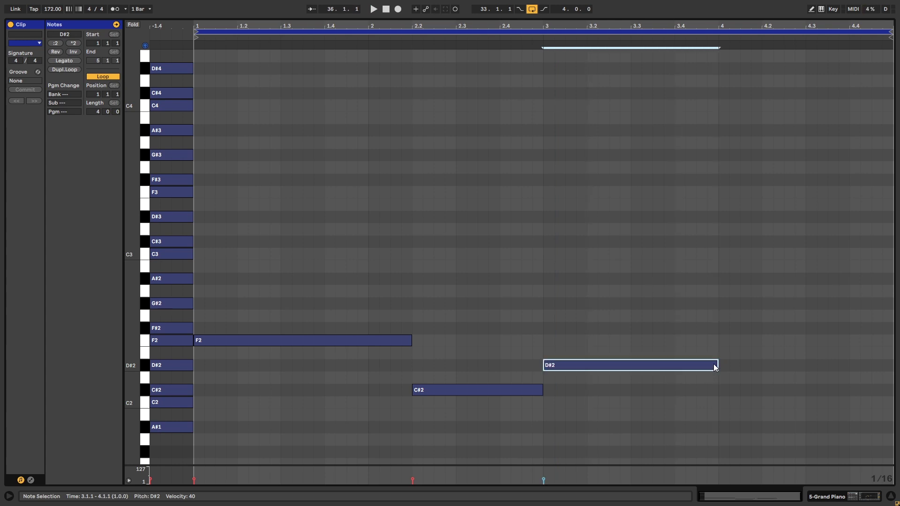
key("space")
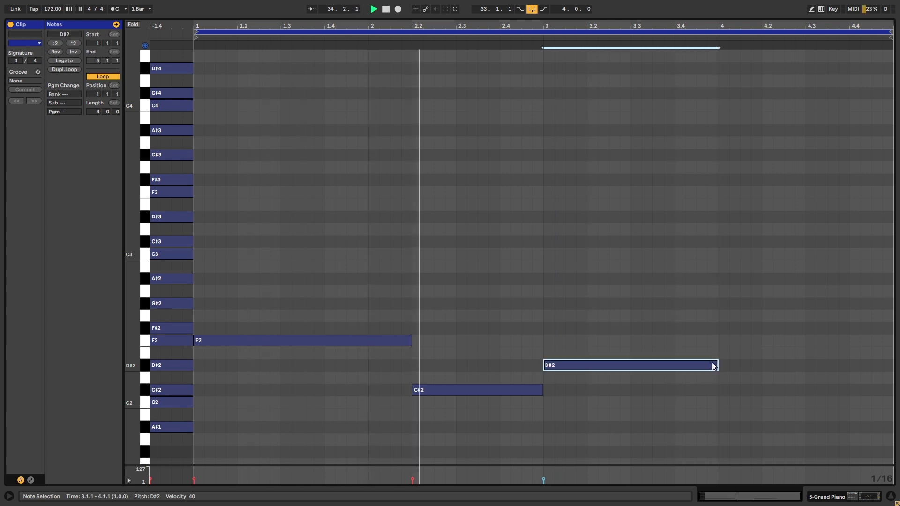
left_click_drag(710, 364, 679, 360)
Add a long A#2 note from 3.4 to the clip end and adjust the loop brace
double_click(680, 279)
left_click_drag(688, 278, 873, 278)
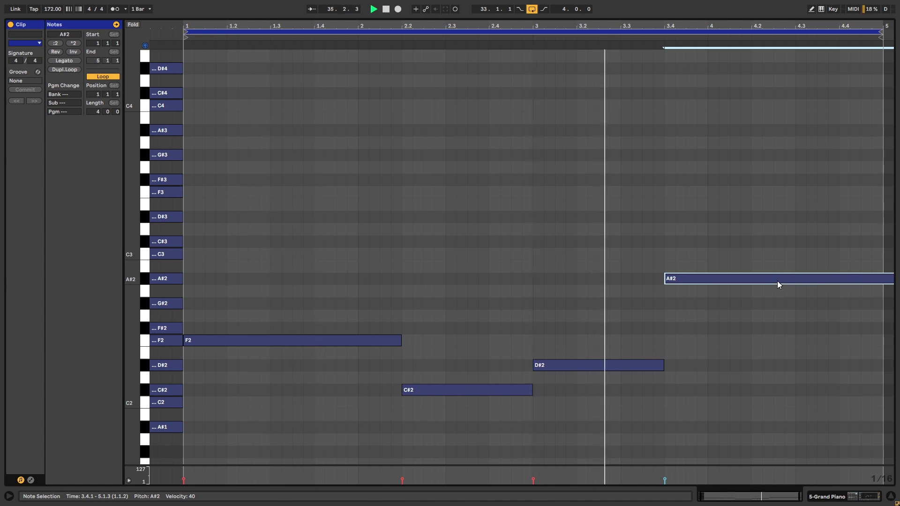
left_click(722, 33)
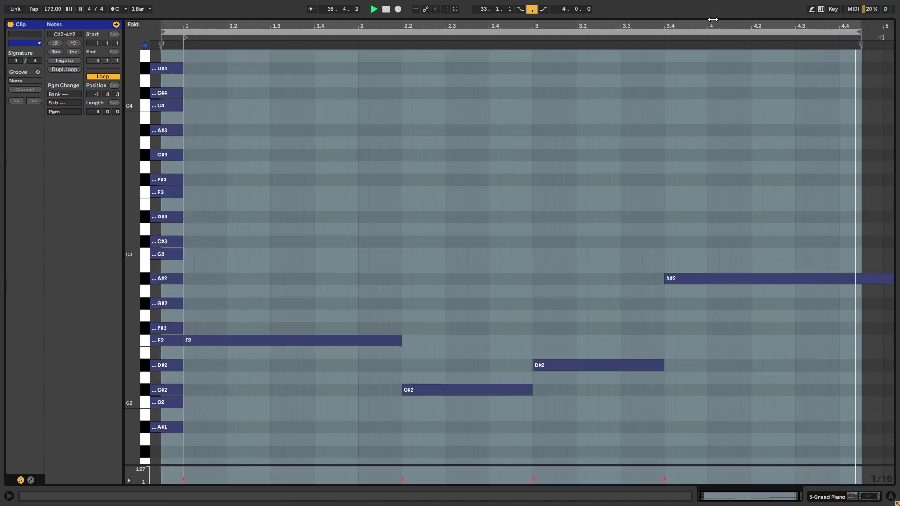
key("space")
mouse_move(723, 32)
left_mouse_down()
mouse_move(713, 33)
mouse_move(749, 33)
mouse_move(733, 32)
left_mouse_up()
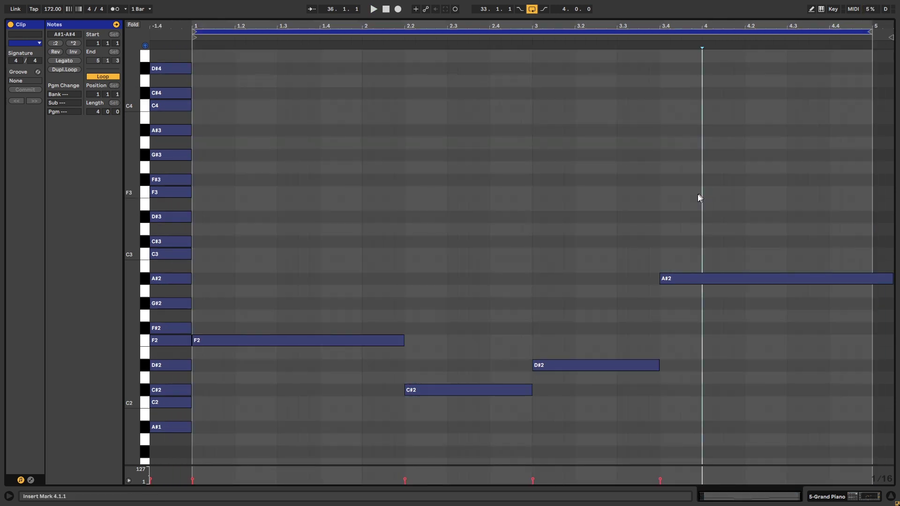
Add a G#2 note above F2 running from bar 1 to beat 2.2
left_click(700, 194)
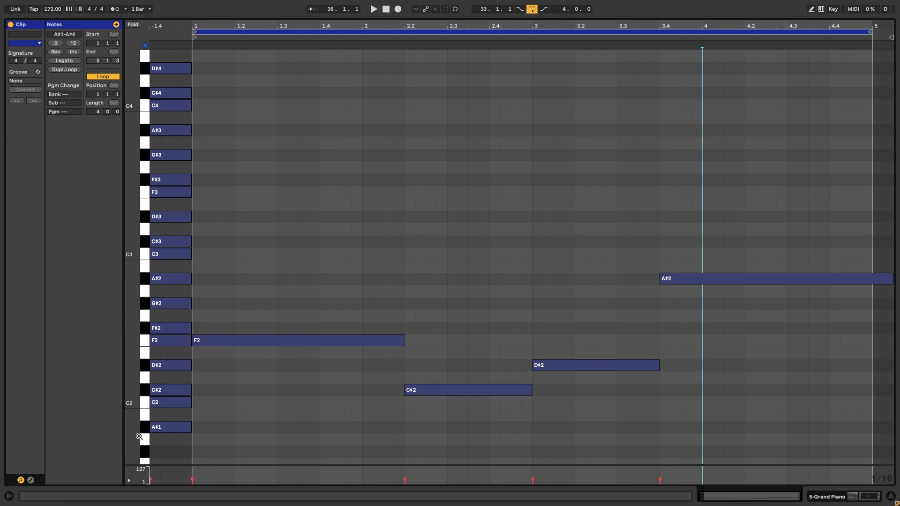
left_click(206, 339)
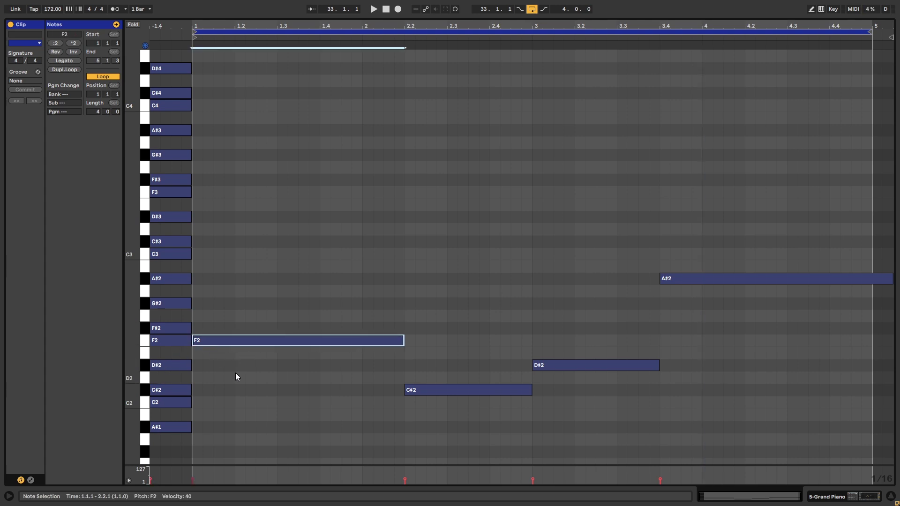
double_click(202, 307)
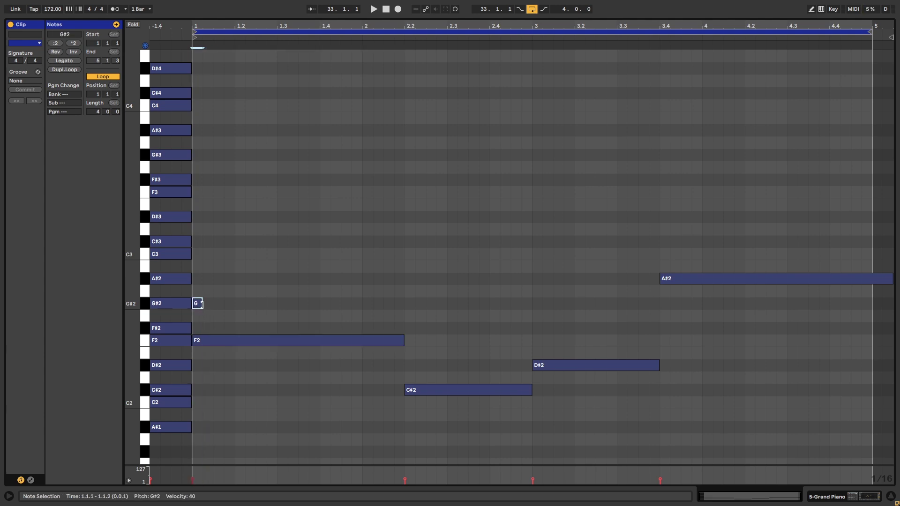
left_click_drag(204, 304, 404, 305)
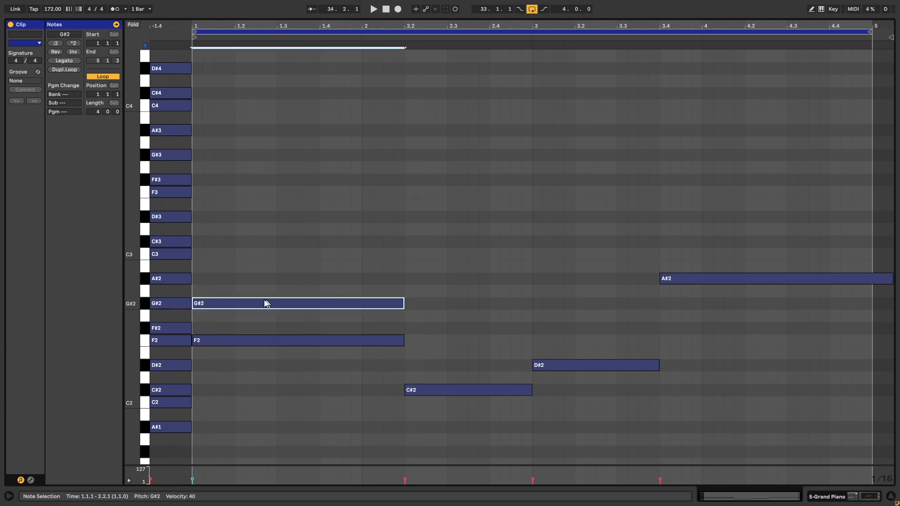
left_click(197, 288)
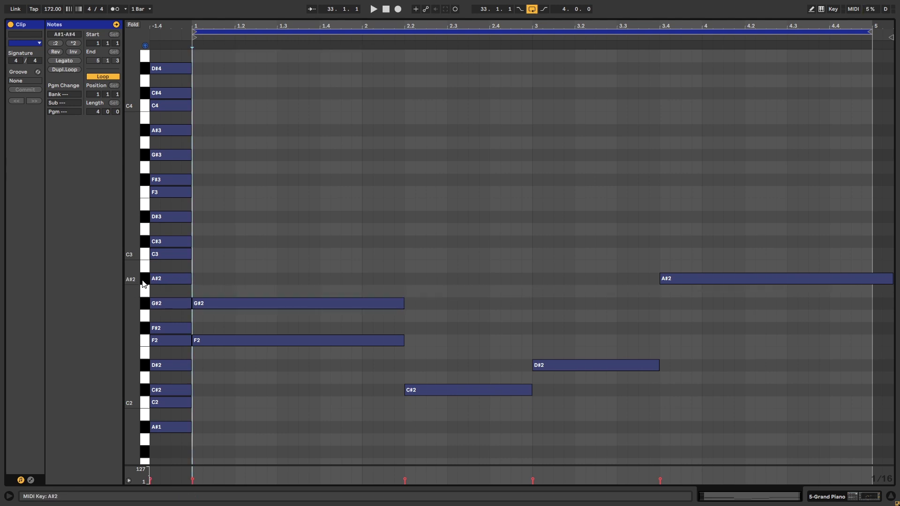
Draw a C3 note from bar 1 to 2.2 and play the chord from the start
left_click(202, 257)
mouse_move(202, 257)
left_mouse_down()
mouse_move(442, 263)
mouse_move(406, 265)
left_mouse_up()
left_click(193, 354)
key("space")
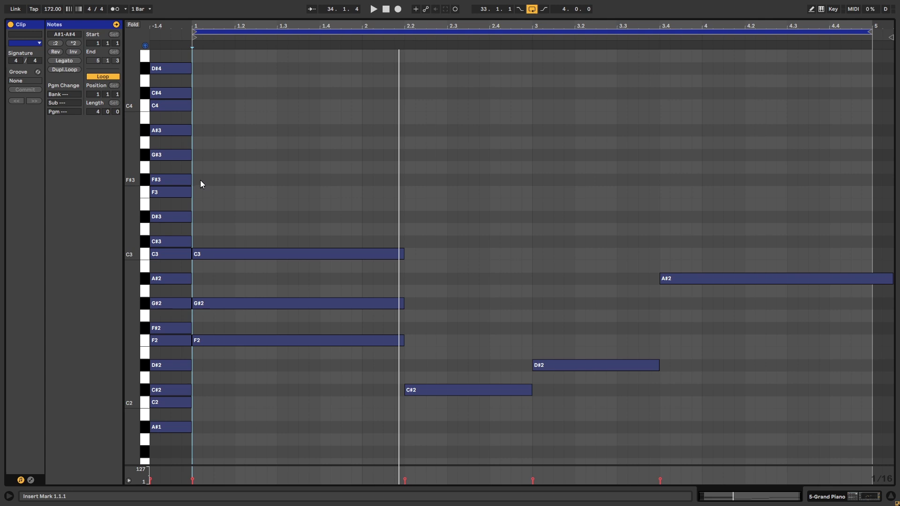
Add an F#3 top note to beat 2.2, audition it, then lower it to F3
left_click_drag(201, 180, 404, 186)
left_click(193, 229)
key("space")
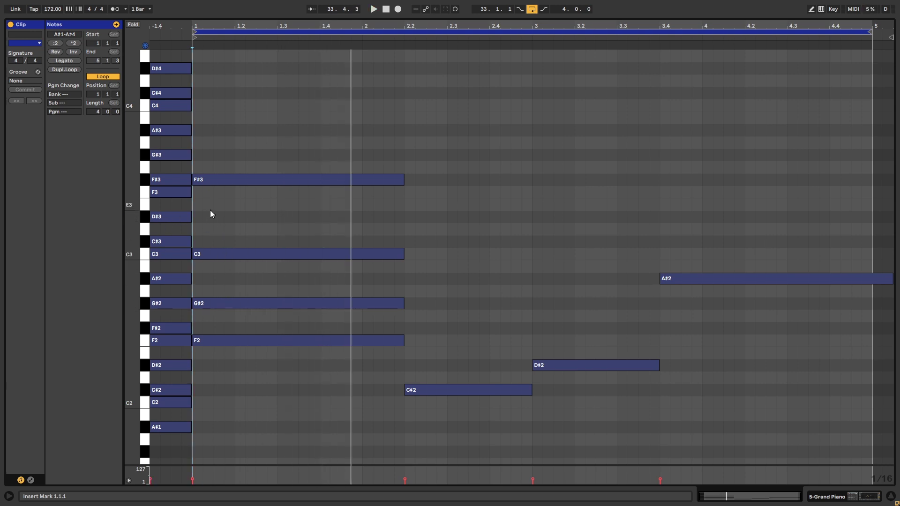
key("space")
left_click_drag(215, 179, 217, 192)
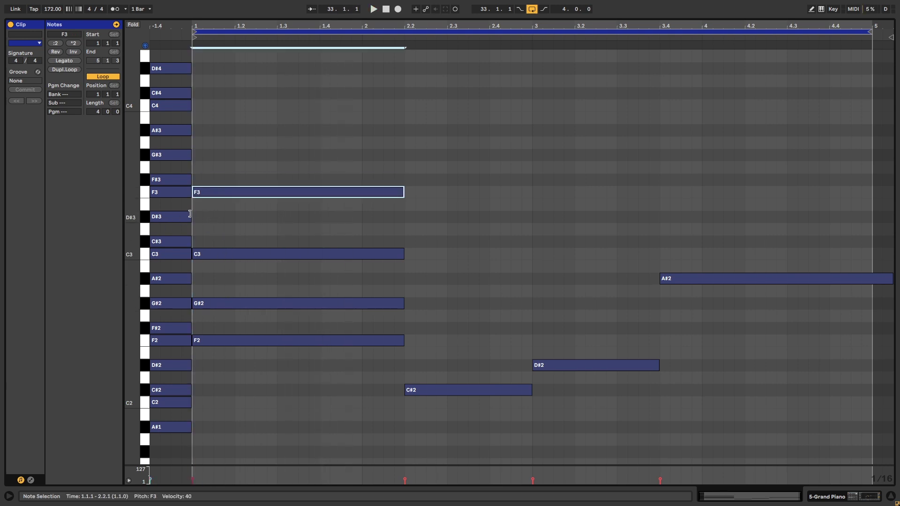
left_click(205, 218)
left_click(230, 221)
key("space")
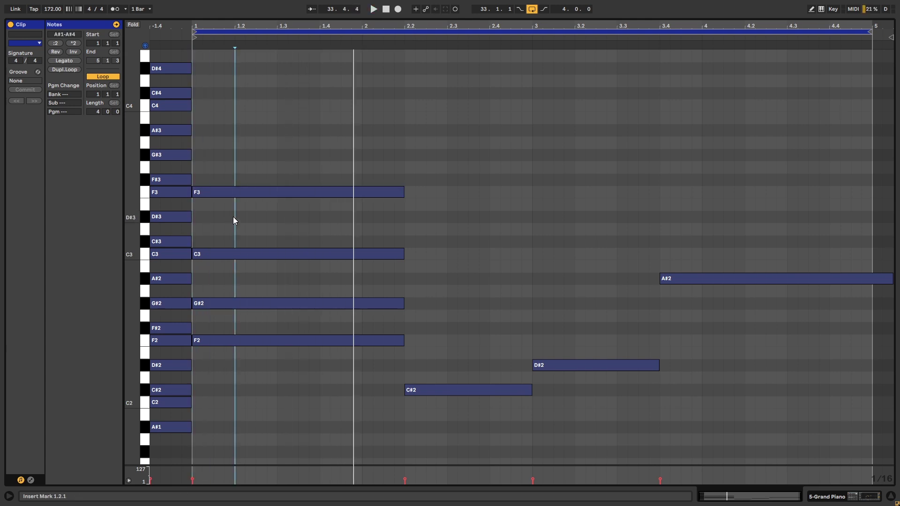
key("space")
Add an A#3 note from the clip start to beat 2.2 and play the five-note chord
double_click(199, 131)
left_click_drag(203, 130, 404, 130)
left_click(192, 152)
key("space")
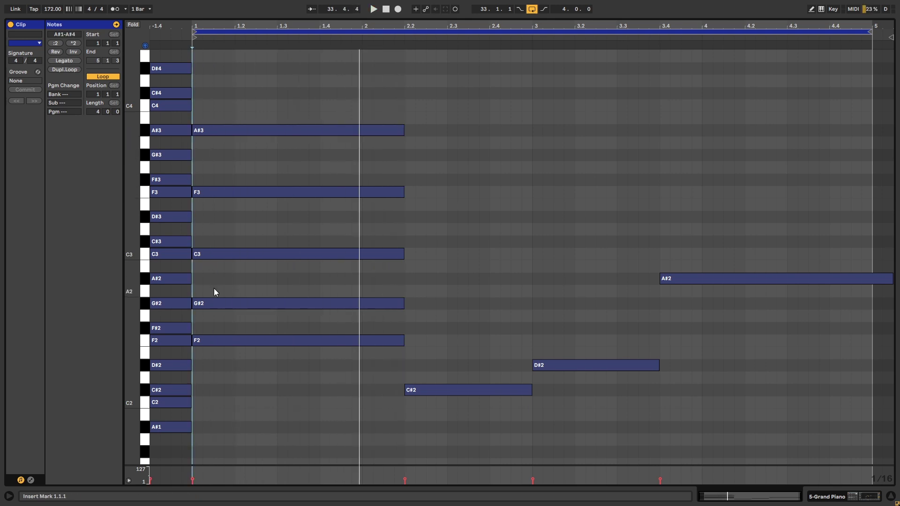
Strum the chord by shifting G#2, C3, F3 and A#3 progressively later by 16ths
left_click_drag(218, 302, 223, 302)
left_click_drag(227, 255, 238, 255)
left_click_drag(228, 192, 233, 193)
left_click_drag(236, 131, 241, 133)
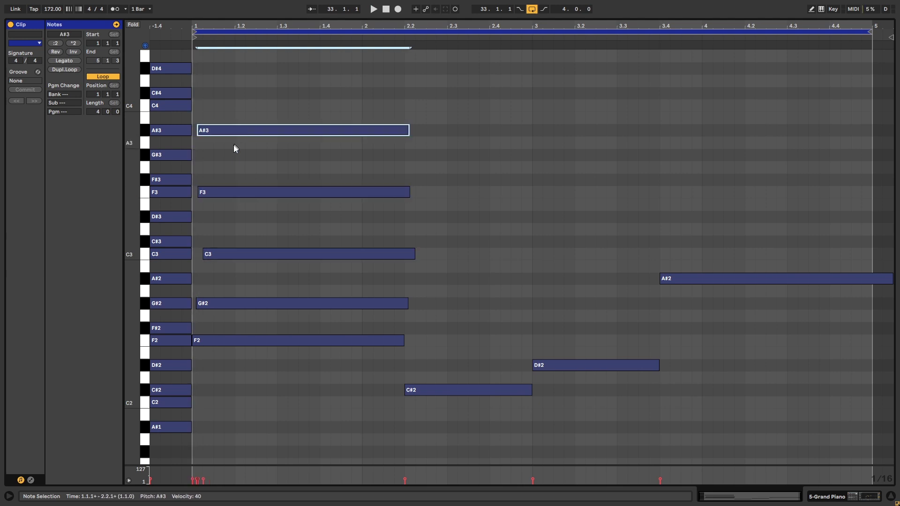
left_click_drag(220, 304, 225, 304)
left_click_drag(224, 255, 235, 255)
left_click_drag(245, 193, 256, 192)
left_click_drag(251, 135, 280, 136)
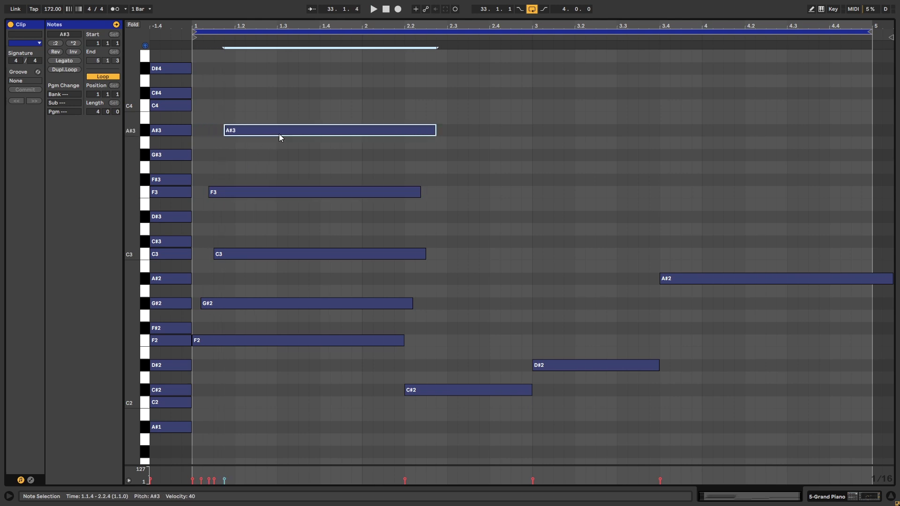
left_click(191, 165)
key("space")
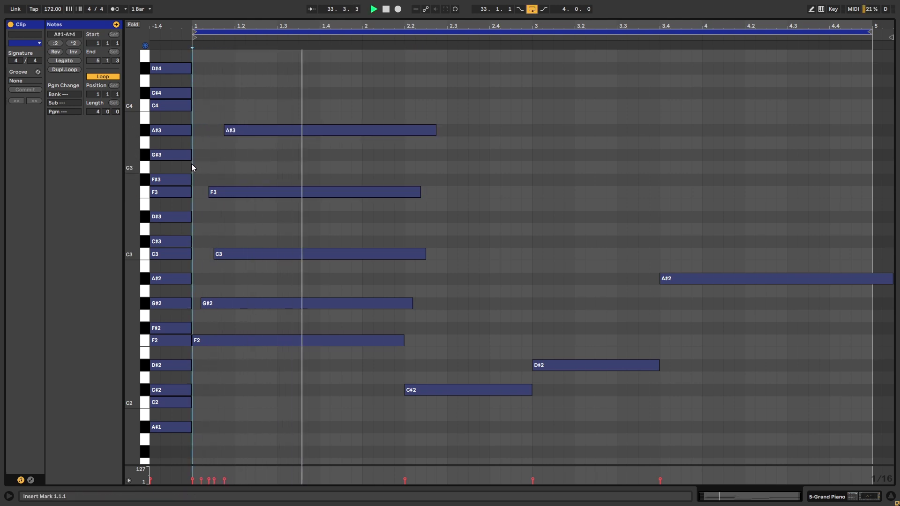
key("space")
Try a revised D#3 and F3 voicing, then delete the upper chord notes
left_click_drag(233, 136, 227, 154)
left_click(195, 136)
key("space")
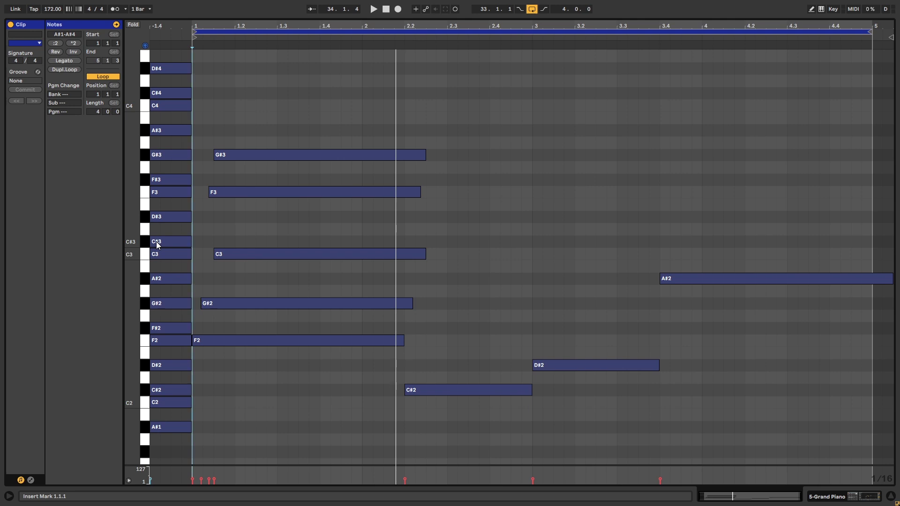
left_click_drag(215, 193, 215, 218)
left_click_drag(229, 156, 210, 192)
left_click(191, 207)
key("space")
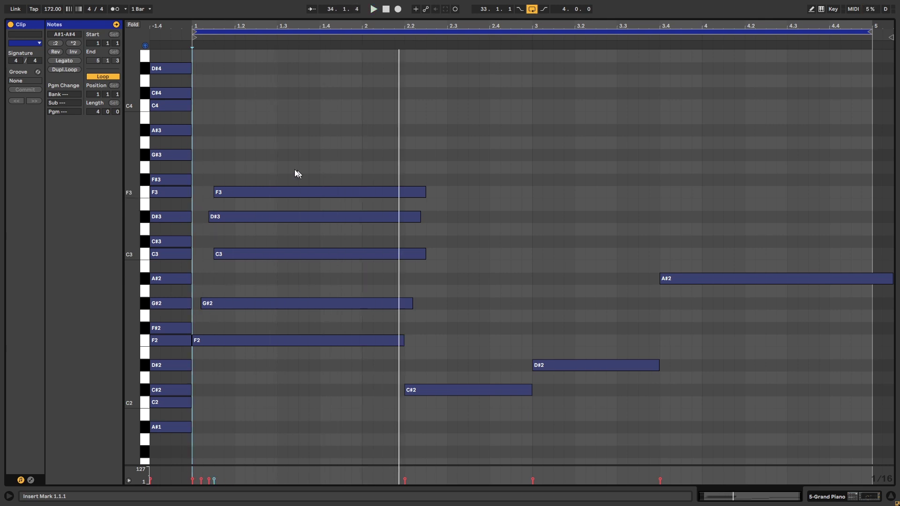
key("space")
left_click_drag(295, 322, 206, 188)
key("Delete")
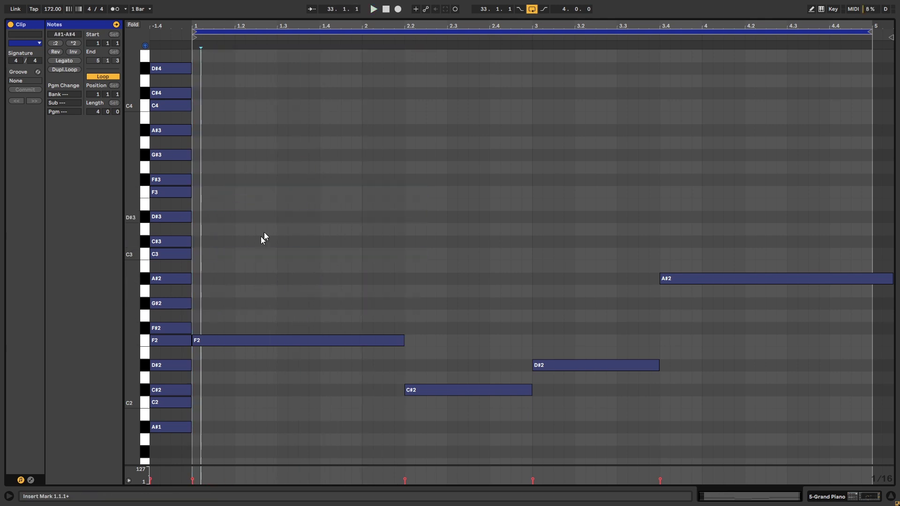
Alt-copy F2 up to G#2 and C3 at the start, and C#2 up to F2 and G#2 at 2.2
left_click(217, 338)
left_click(234, 302)
left_click_drag(228, 346, 242, 254)
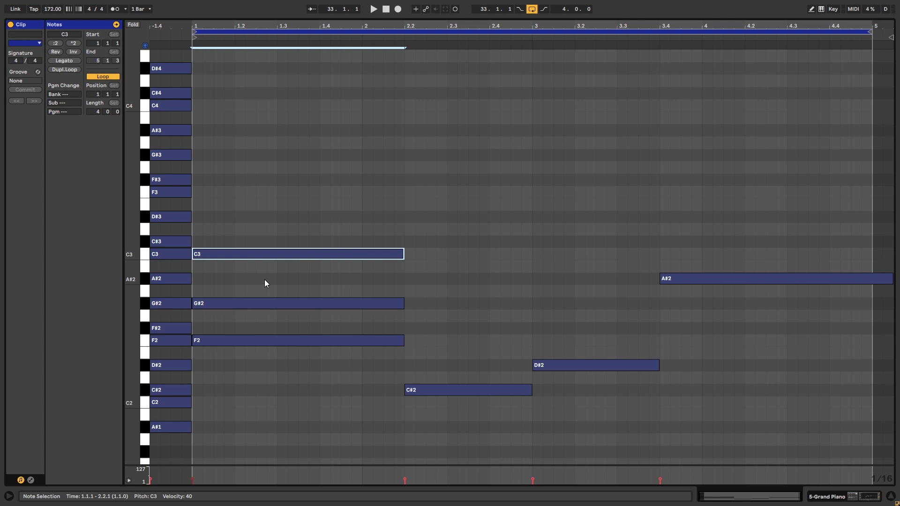
left_click(266, 281)
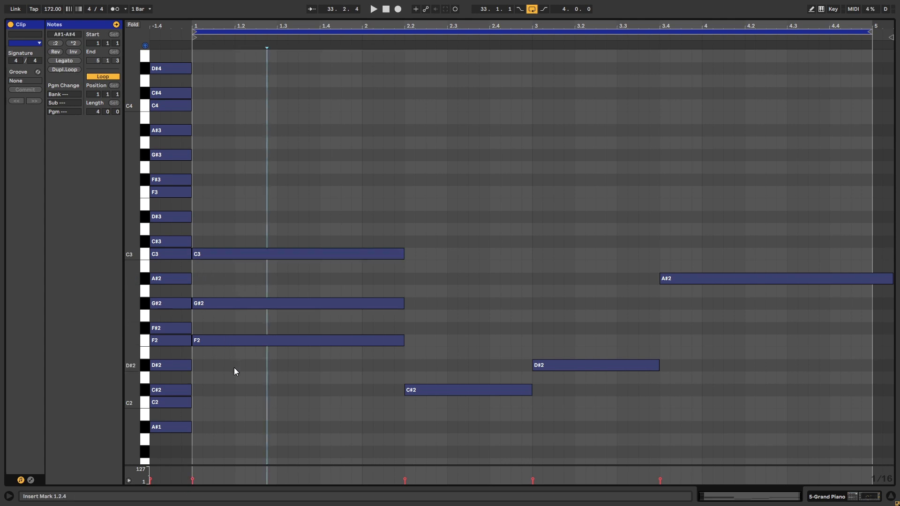
left_click_drag(234, 367, 270, 256)
left_click(446, 373)
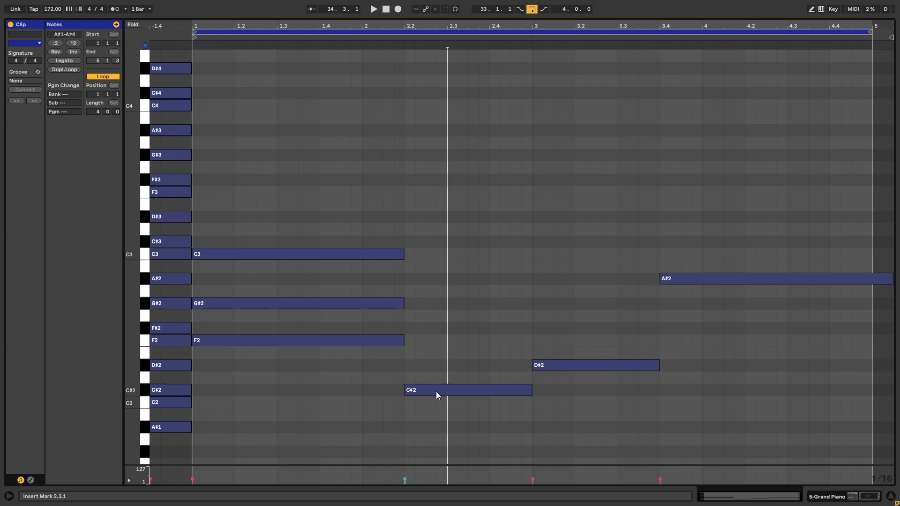
left_click_drag(436, 392, 433, 307)
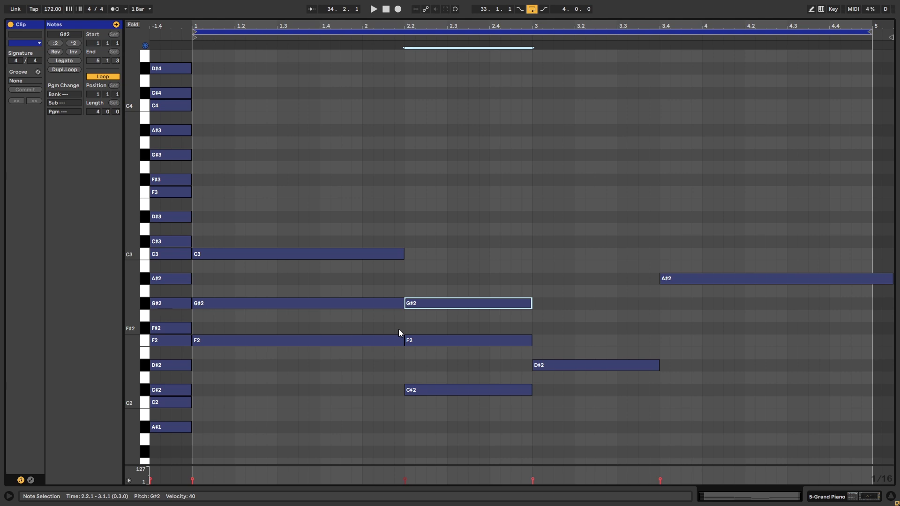
key("space")
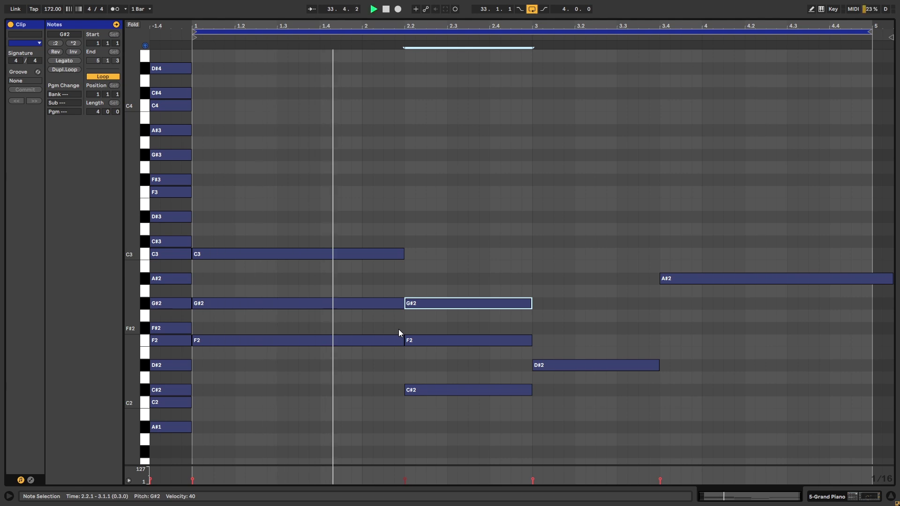
Copy D#2 up to F#2 and A#2, and the final A#2 up to C#3 and F3
key("space")
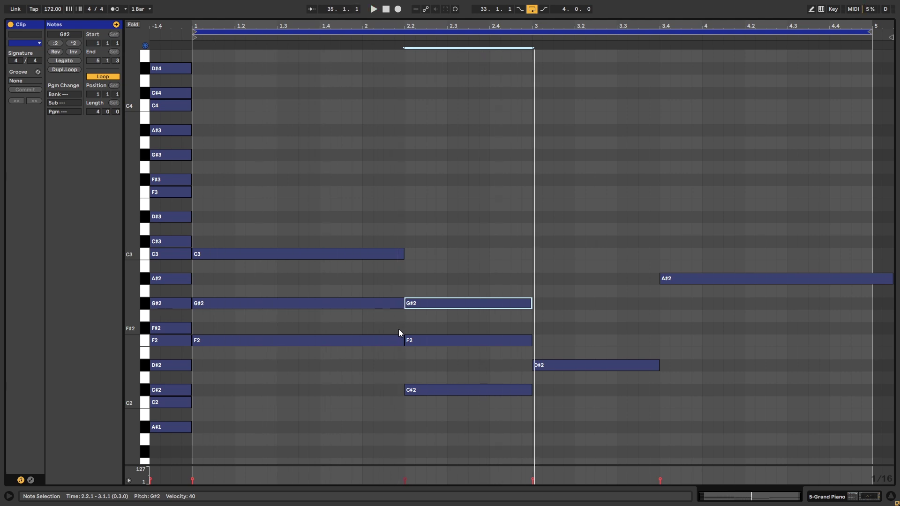
left_click(552, 329)
left_click(559, 365)
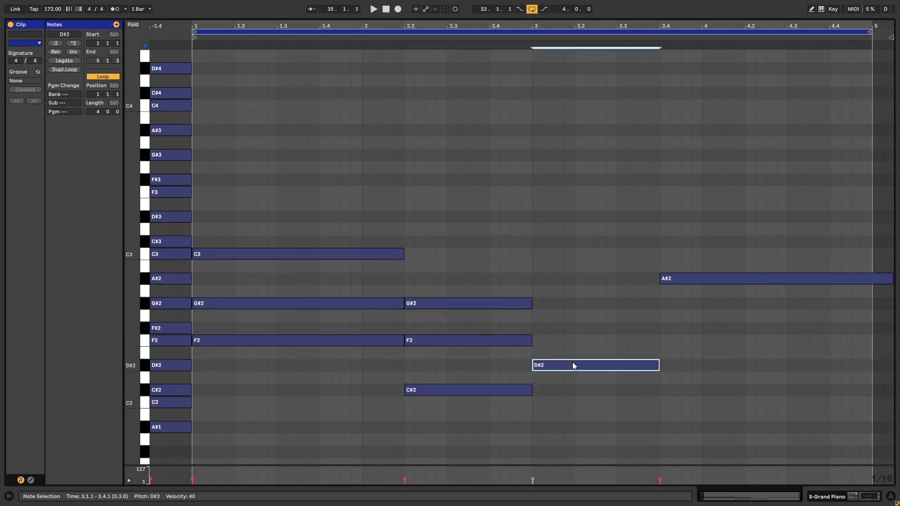
left_click_drag(573, 364, 569, 285)
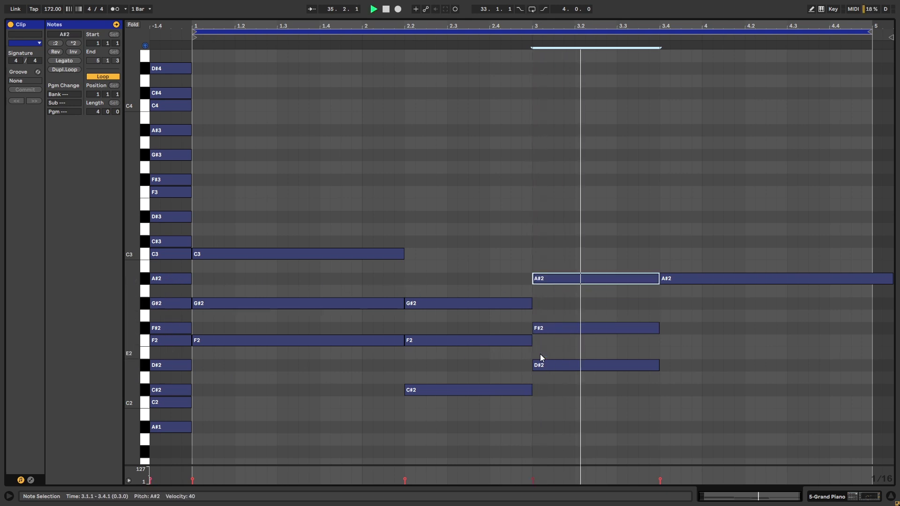
left_click(706, 277)
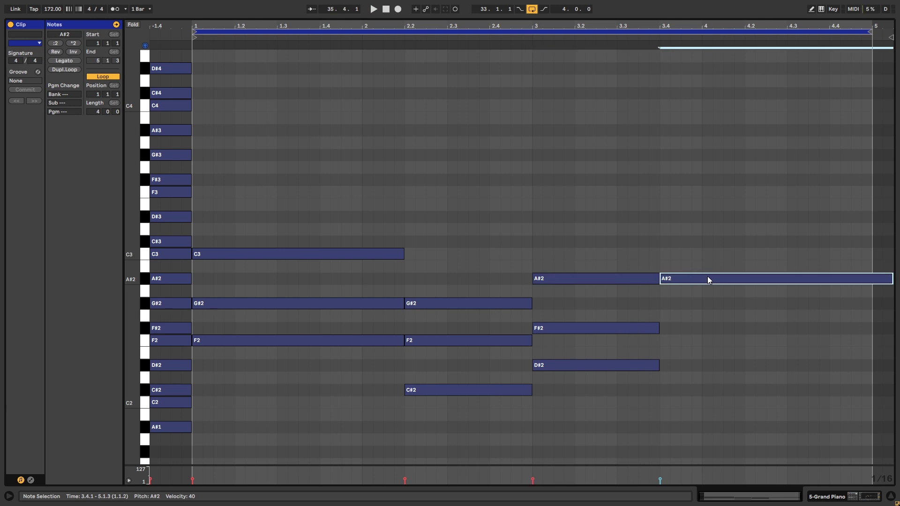
left_click_drag(707, 277, 702, 197)
key("space")
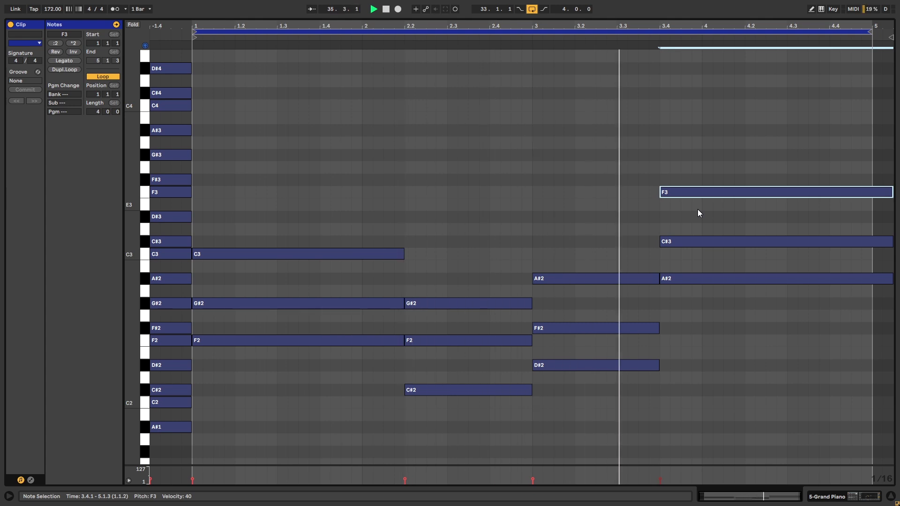
key("space")
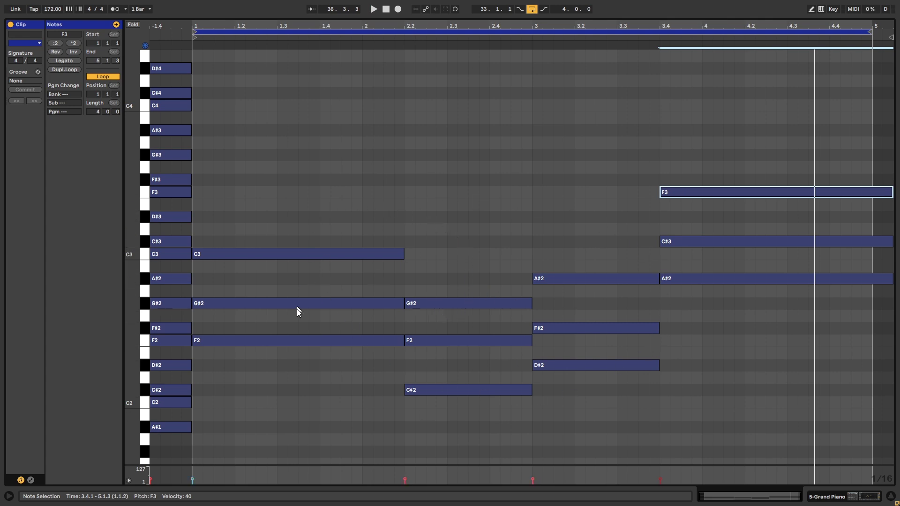
Add a C2 note under the opening chord, from the clip start to 2.2.1
left_click(416, 421)
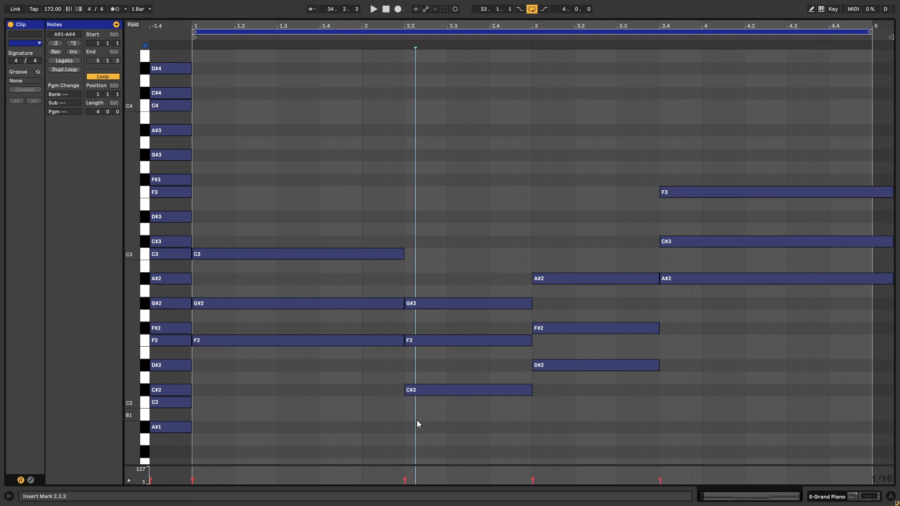
double_click(200, 404)
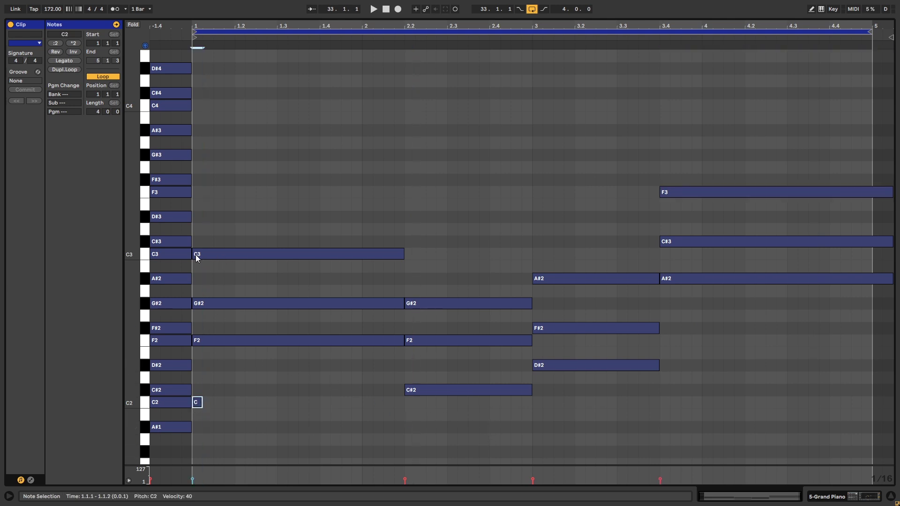
left_click_drag(201, 404, 402, 404)
key("shift+Up")
key("shift+Down")
left_click(246, 378)
Audition the C2–F2–G#2–C3 opening chord, then select the second chord's notes
left_click_drag(245, 378, 242, 196)
left_click_drag(247, 426, 250, 381)
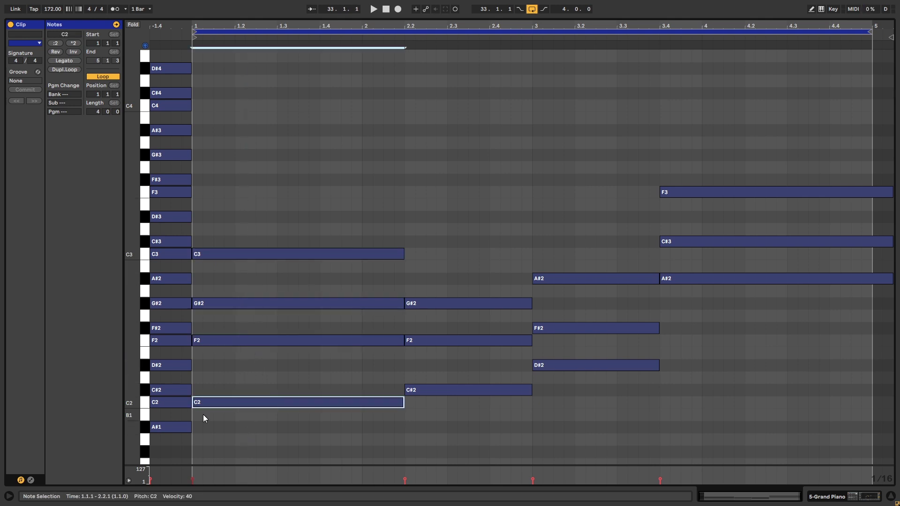
left_click(190, 413)
key("space")
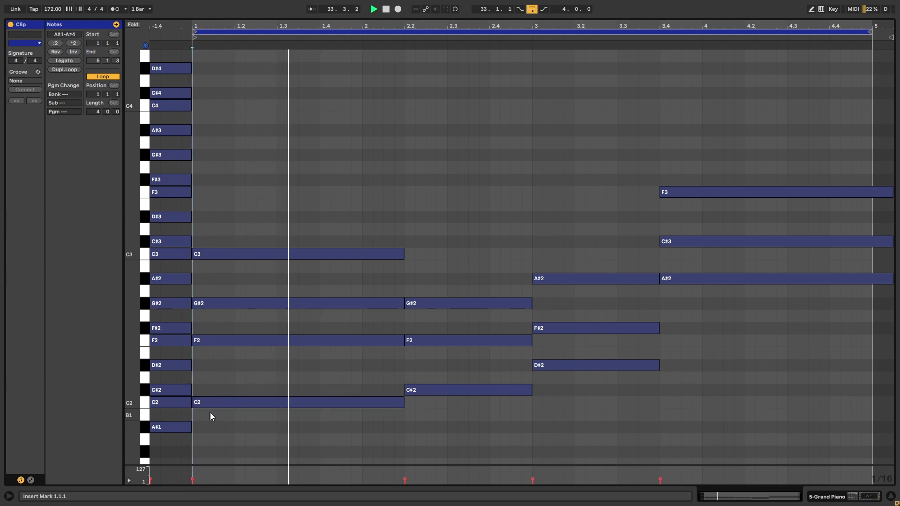
key("space")
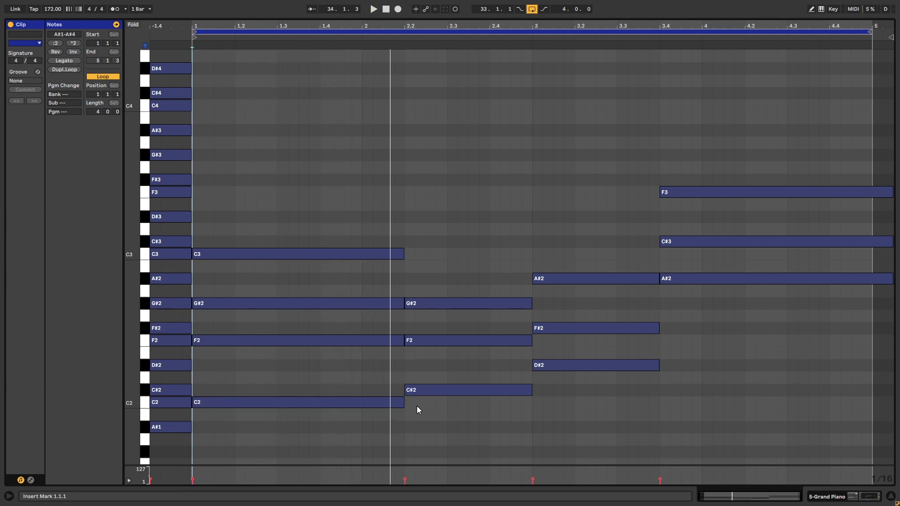
key("Left")
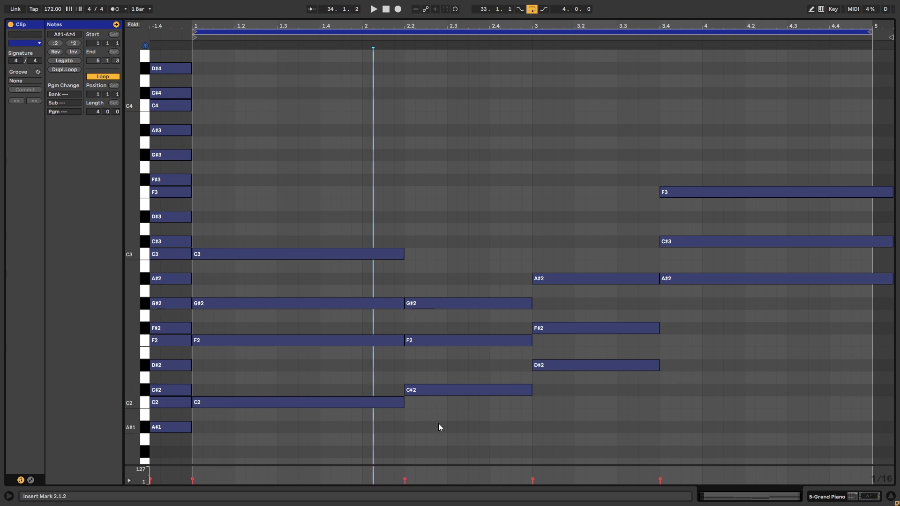
left_click_drag(438, 423, 445, 283)
Shift the second chord up an octave to C#3–F3–G#3
key("shift+Up")
left_click(231, 357)
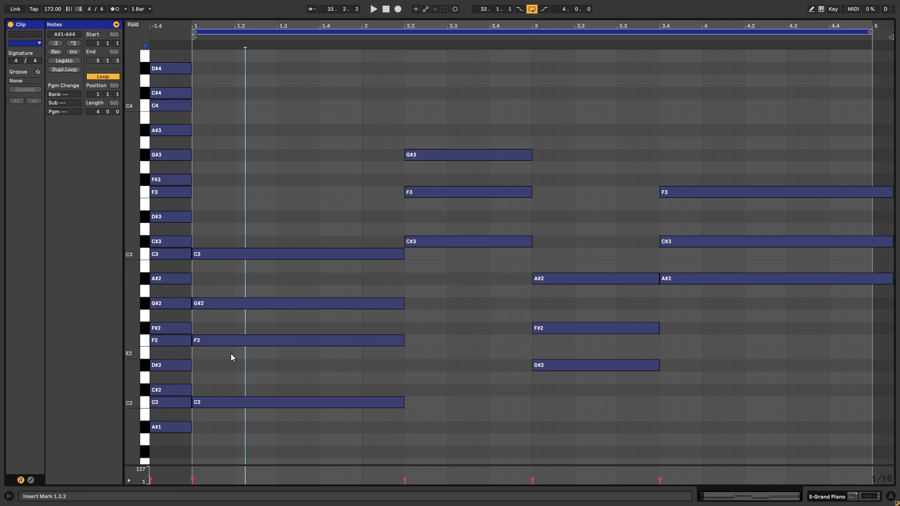
left_click(226, 353)
left_click(228, 340)
left_click(240, 303, "shift")
left_click(246, 287)
left_click(426, 208)
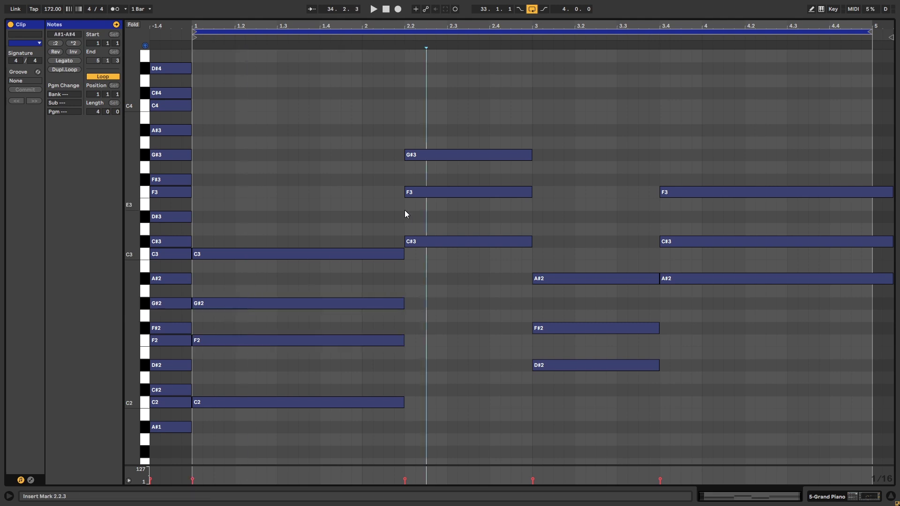
left_click_drag(404, 210, 451, 148)
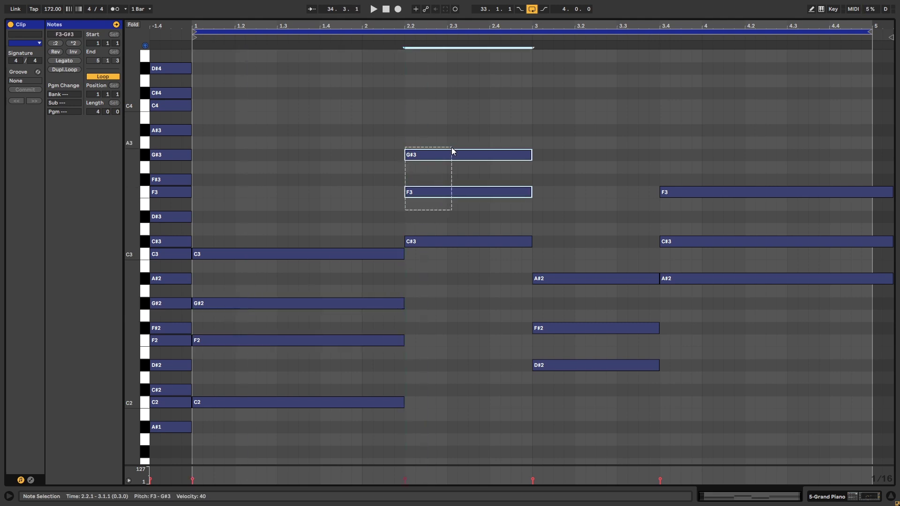
left_click(402, 127)
Reselect the raised second chord and compare it with the F2, G#2 and C3 notes
left_click_drag(263, 271, 275, 217)
left_click(448, 275)
left_click(430, 277)
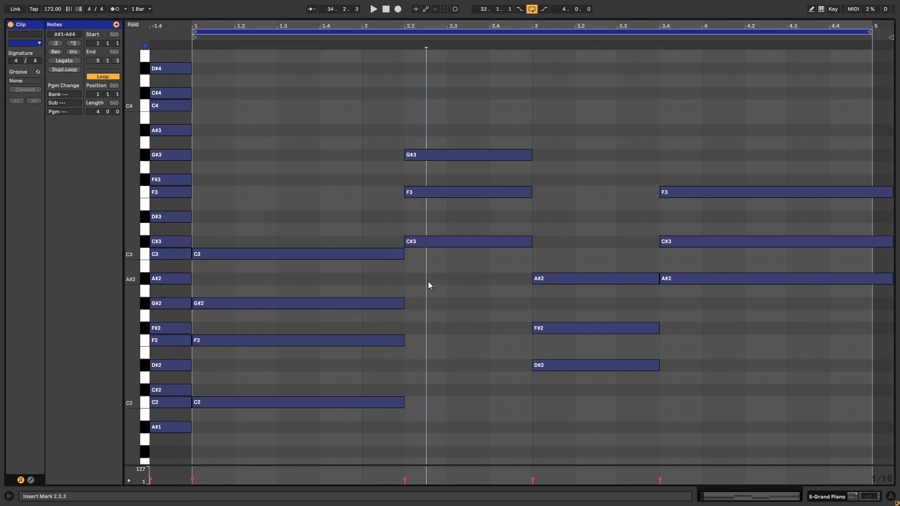
left_click_drag(428, 282, 459, 132)
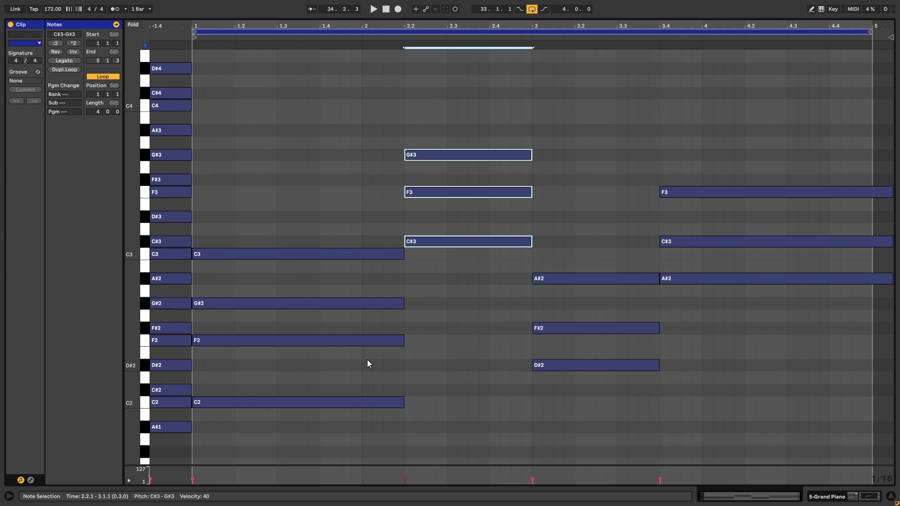
left_click_drag(367, 359, 393, 219)
left_click_drag(419, 291, 454, 167)
left_click(436, 174)
left_click(212, 256)
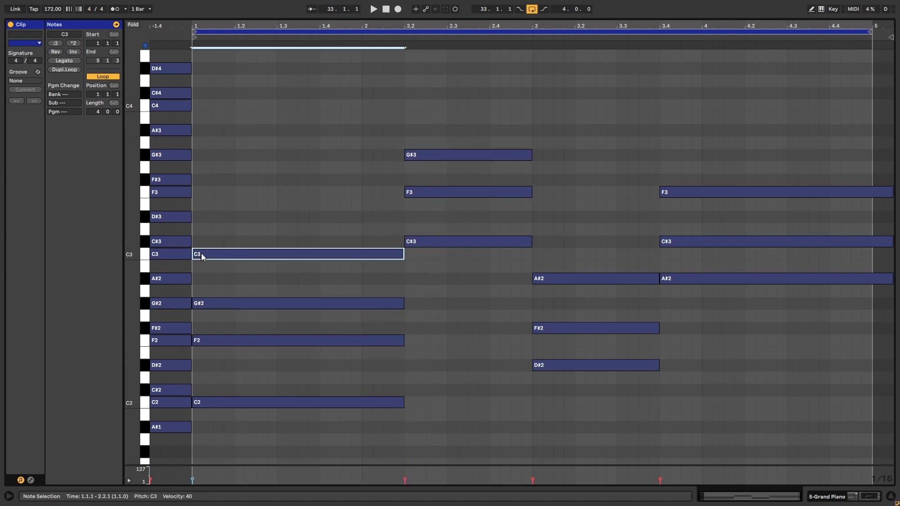
Add a C4 note from 2.2.1 to bar 3 and play the clip
double_click(414, 104)
left_click_drag(415, 104, 534, 109)
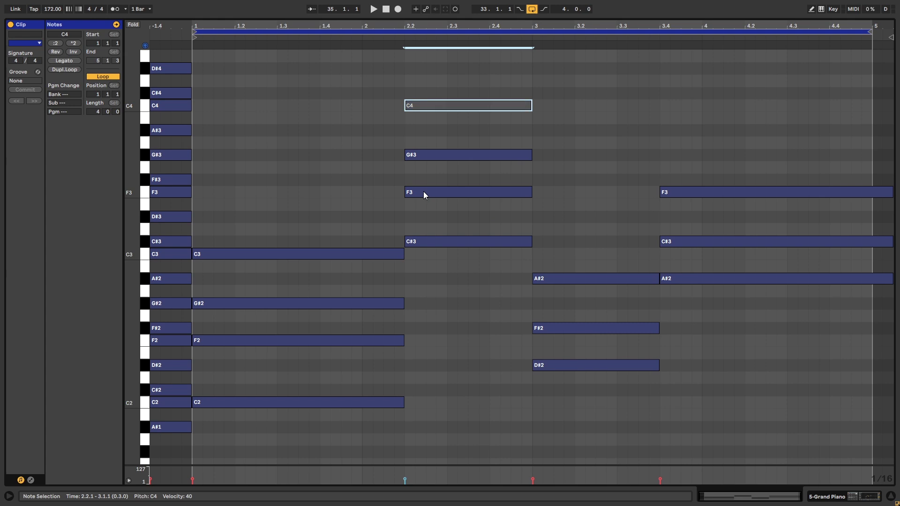
key("space")
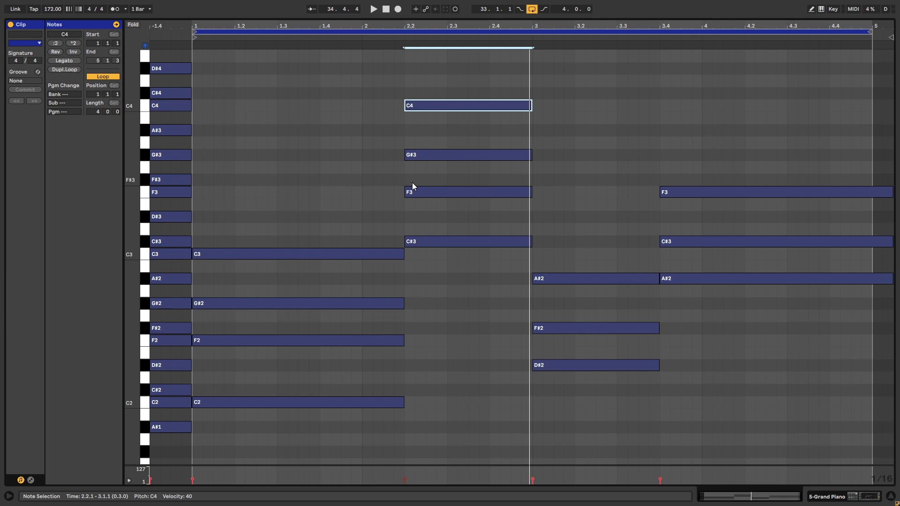
left_click_drag(437, 298, 454, 79)
key("shift+Down")
left_click(422, 155)
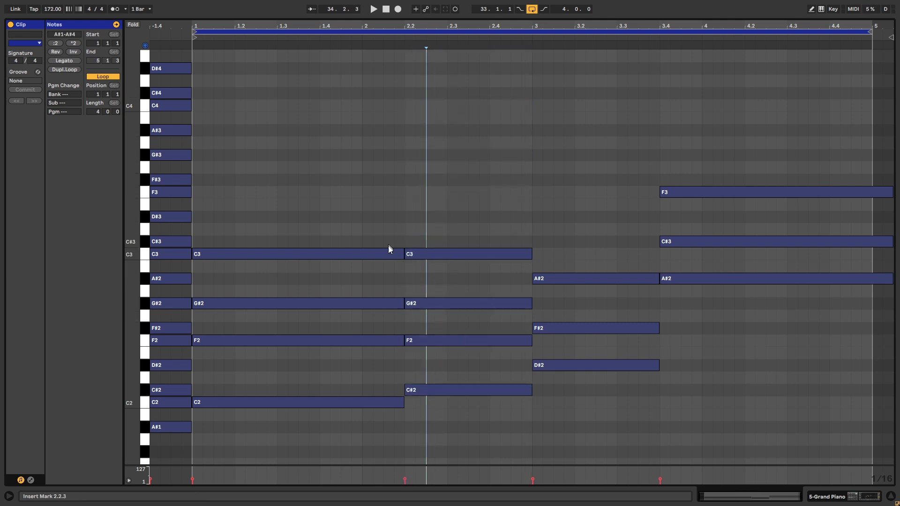
left_click_drag(361, 367, 378, 219)
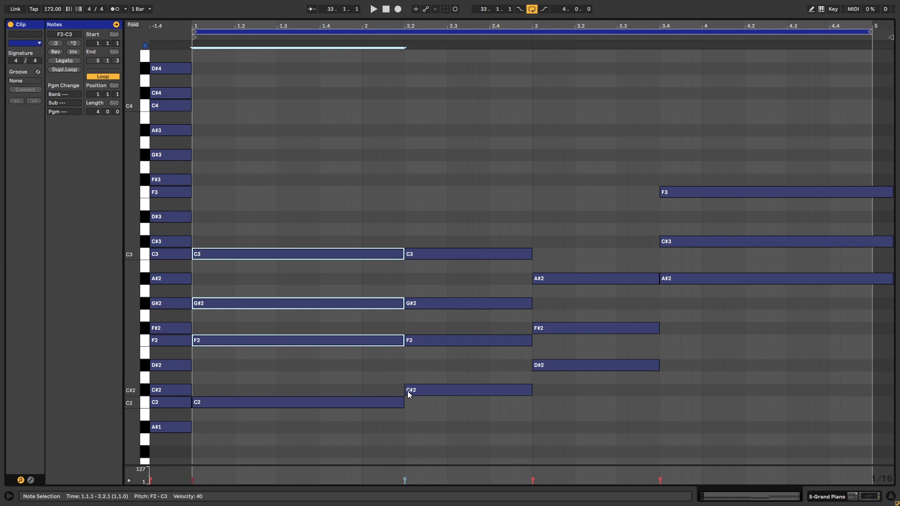
left_click(446, 377)
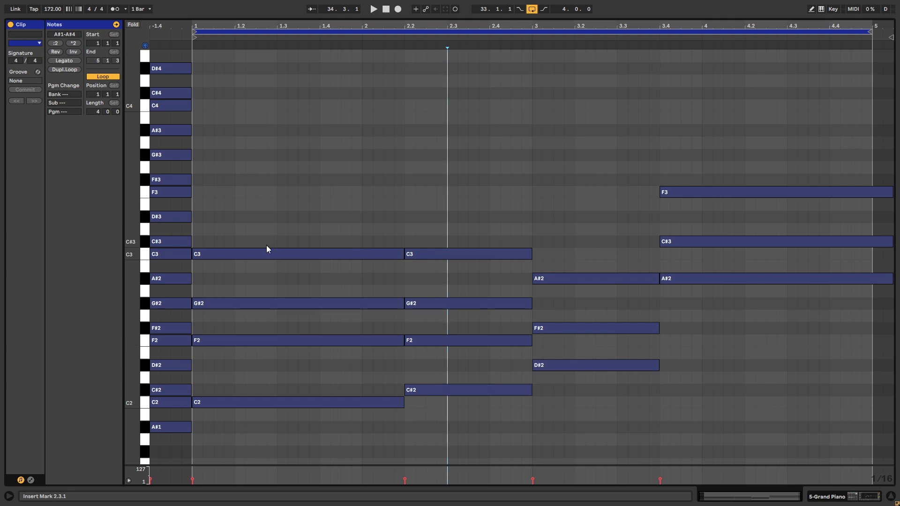
left_click_drag(432, 409, 467, 281)
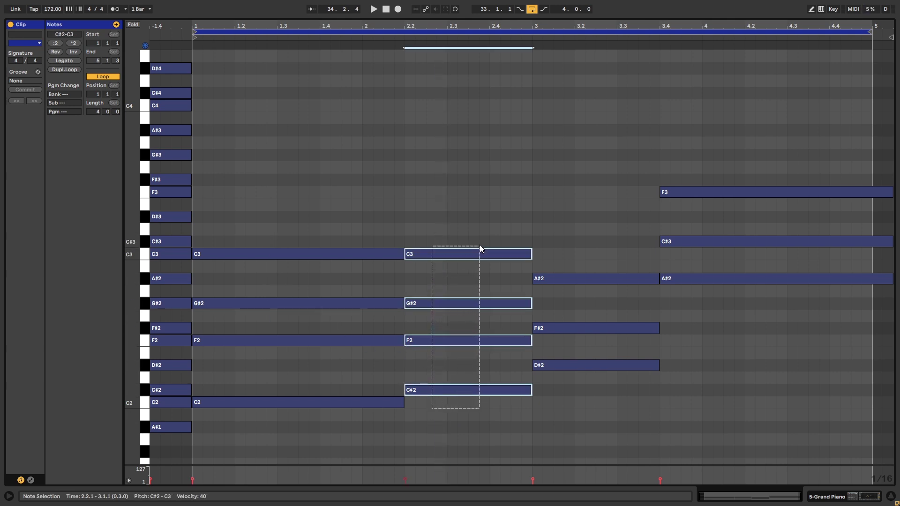
left_click_drag(480, 245, 479, 245)
left_click(196, 268)
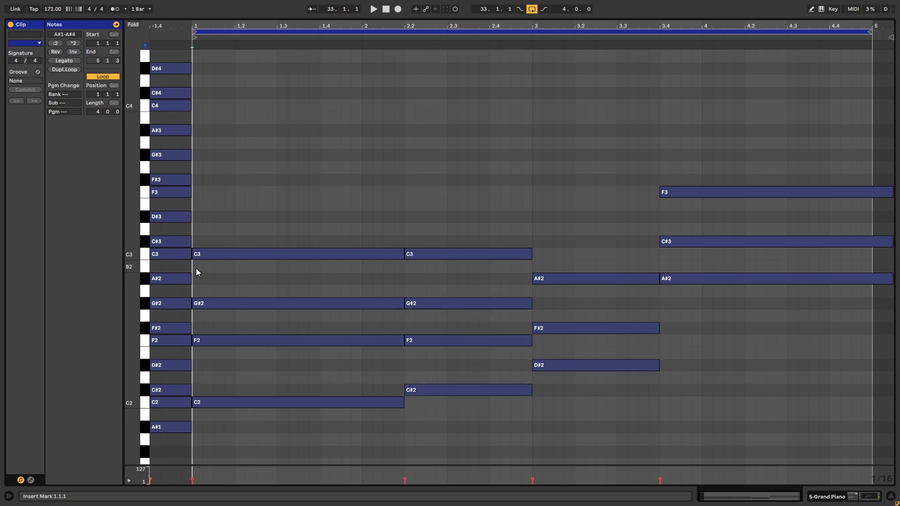
key("space")
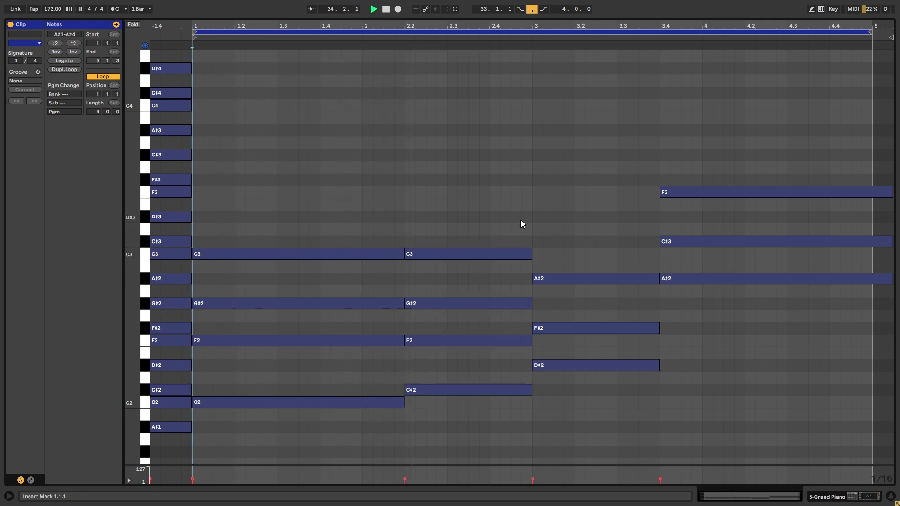
key("space")
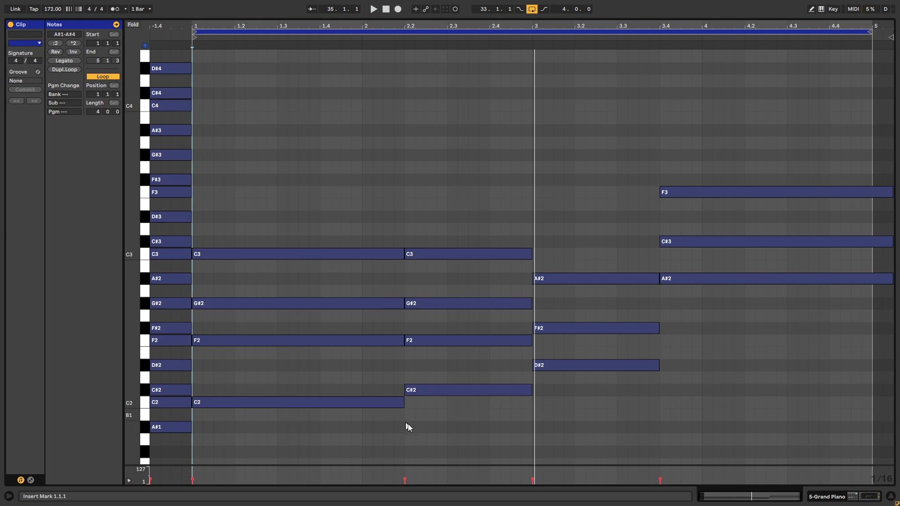
left_click_drag(436, 424, 460, 207)
key("shift+Up")
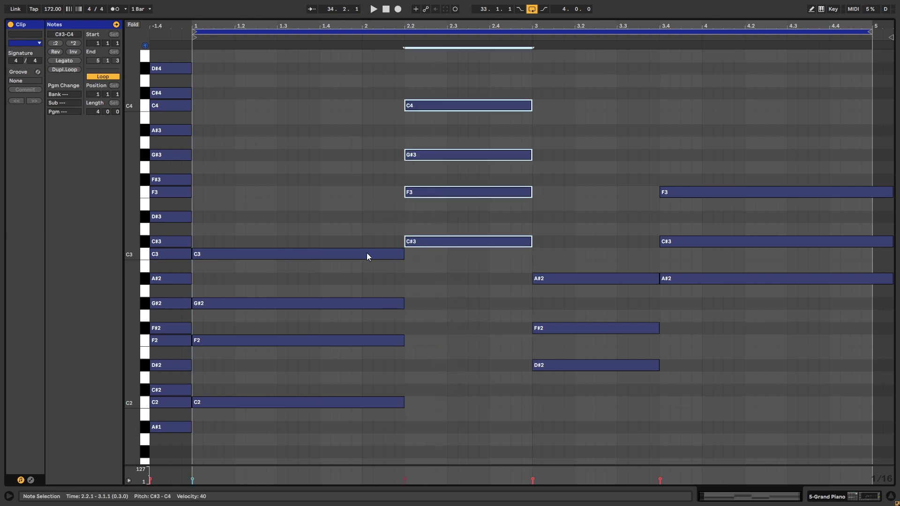
key("space")
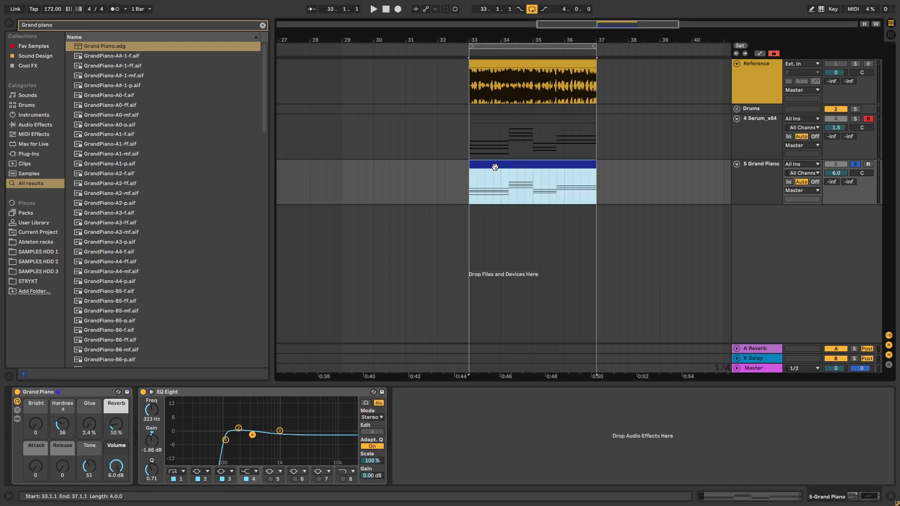
Copy the Grand Piano chord clip to bar 29 on the Serum track and play it
left_click_drag(494, 164, 368, 135)
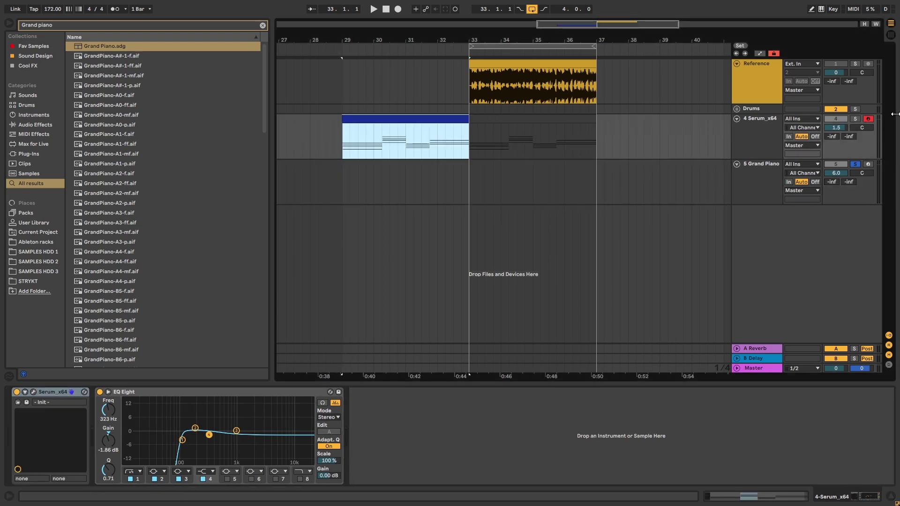
left_click(821, 9)
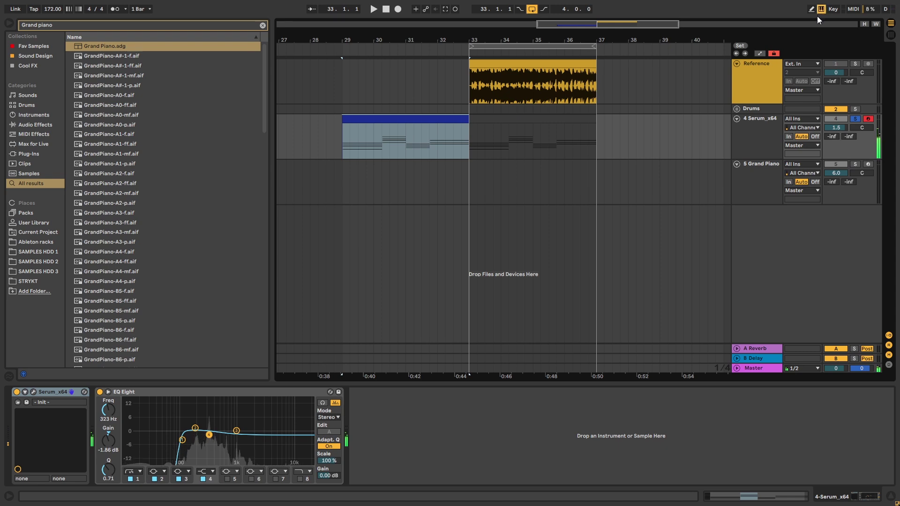
left_click(359, 121)
key("space")
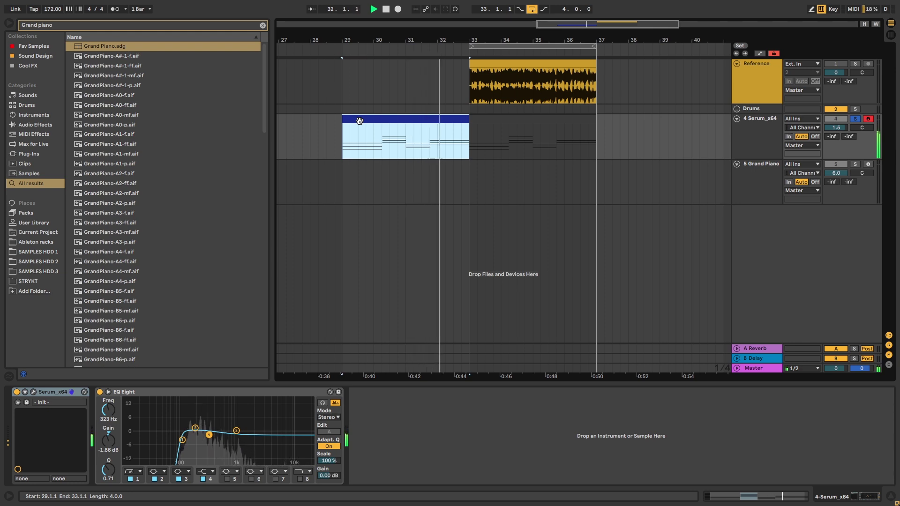
key("space")
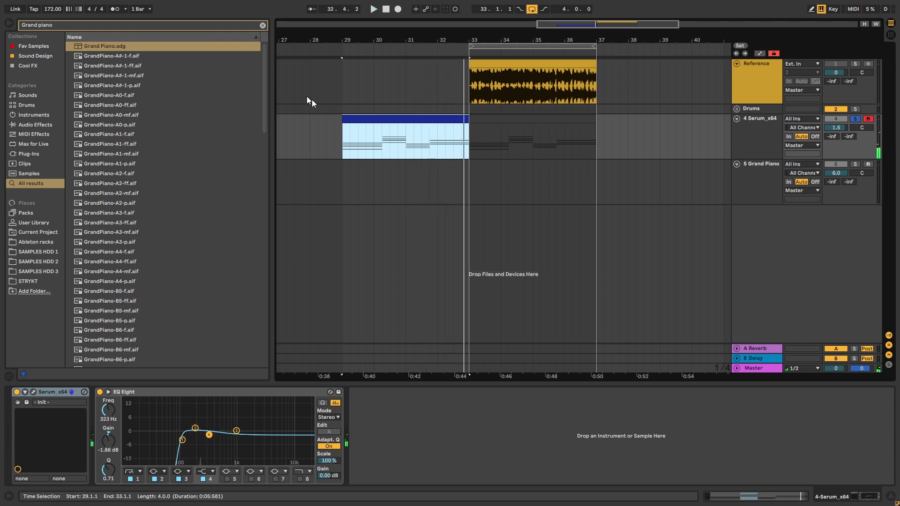
left_click(263, 25)
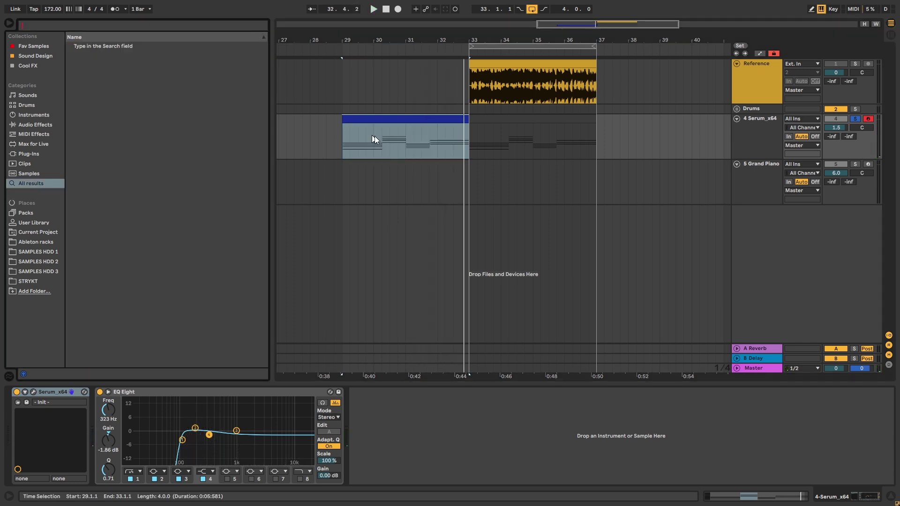
Load the Analog Basic Shapes wavetable on oscillator A
left_click(344, 139)
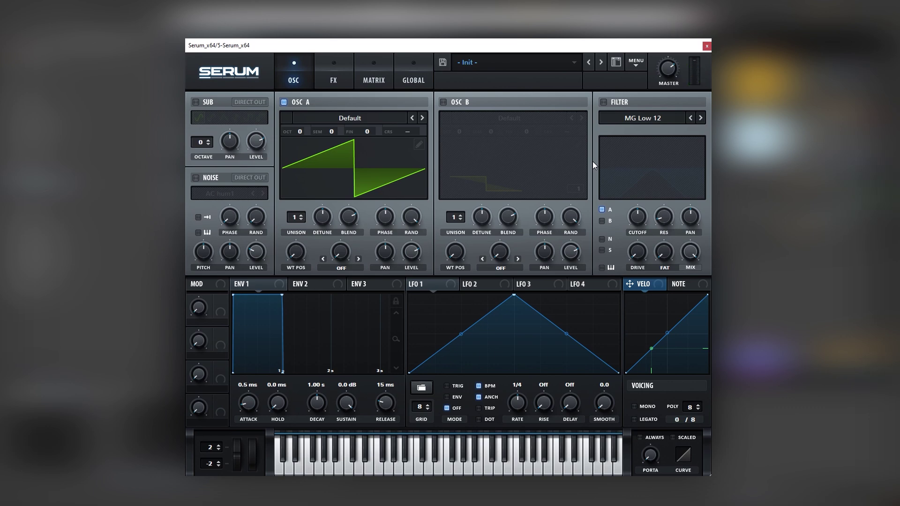
left_click(349, 115)
mouse_move(345, 150)
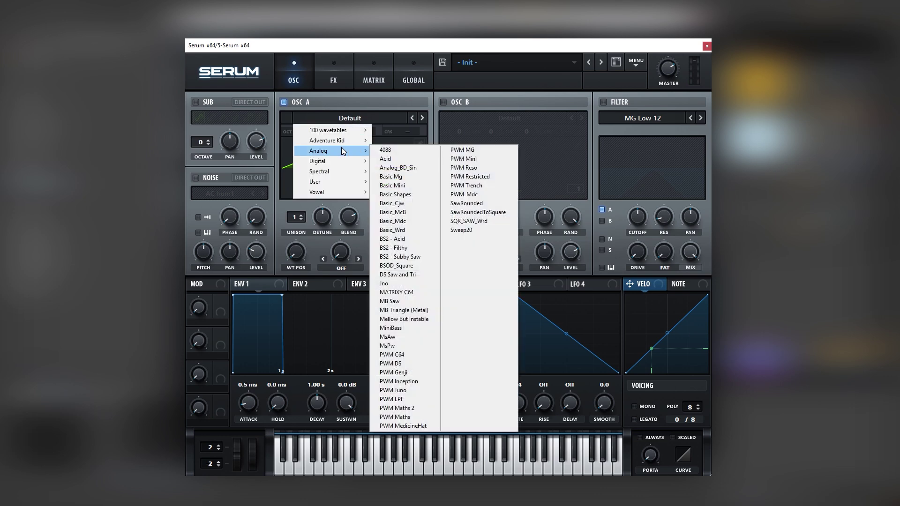
left_click(395, 194)
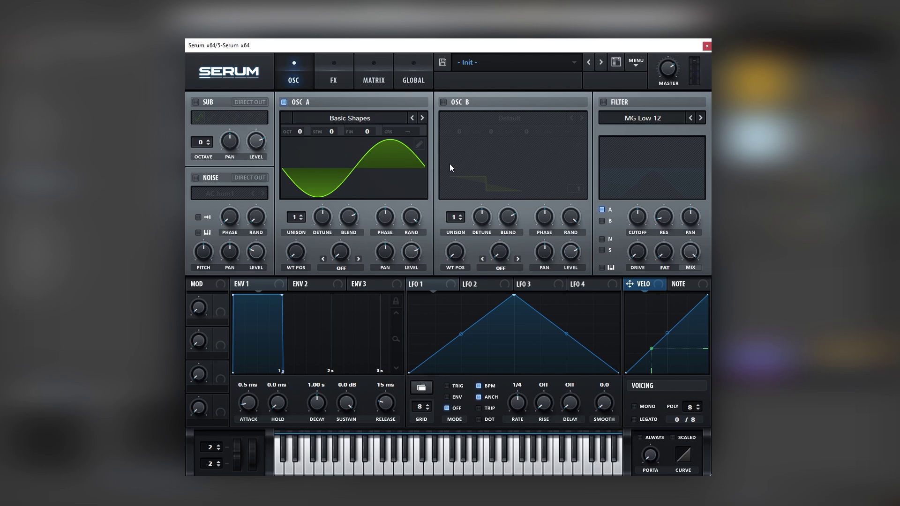
Enable oscillator B with the Analog Mellow But Instable wavetable
left_click(460, 102)
left_click(466, 117)
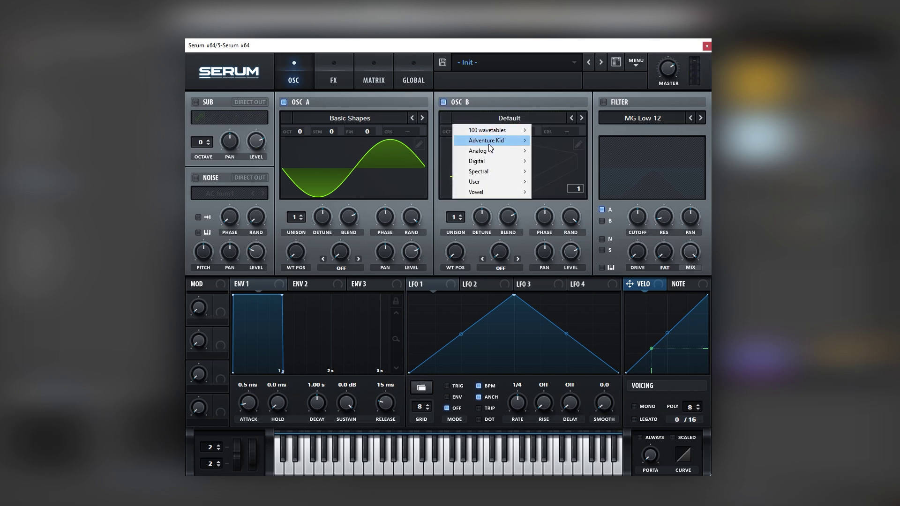
mouse_move(520, 151)
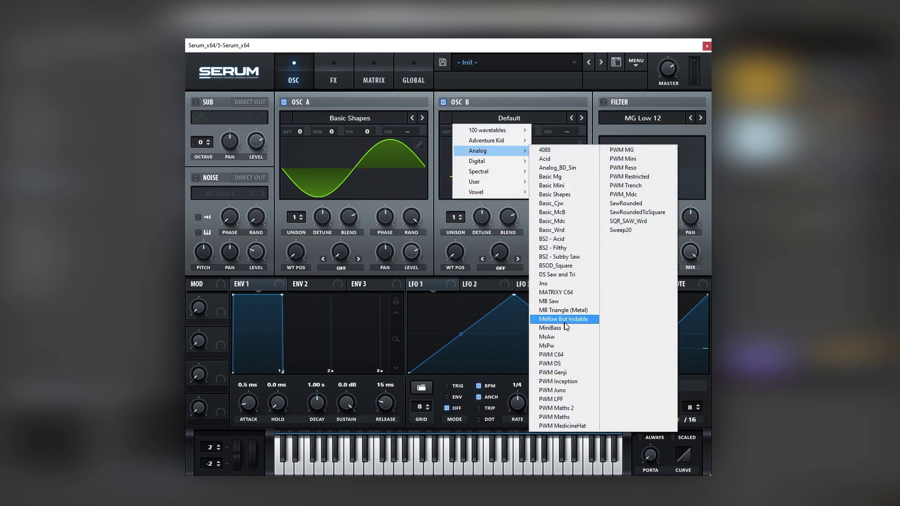
left_click(565, 321)
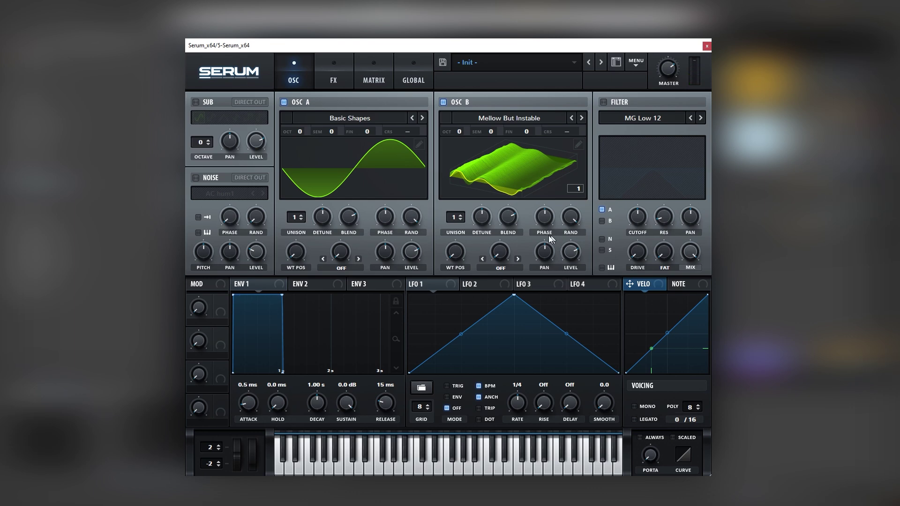
Set unison to 7 voices on oscillator A, 6 on oscillator B, and master volume to 45%
left_click_drag(295, 220, 307, 174)
left_click_drag(452, 217, 512, 216)
left_click_drag(669, 80, 659, 91)
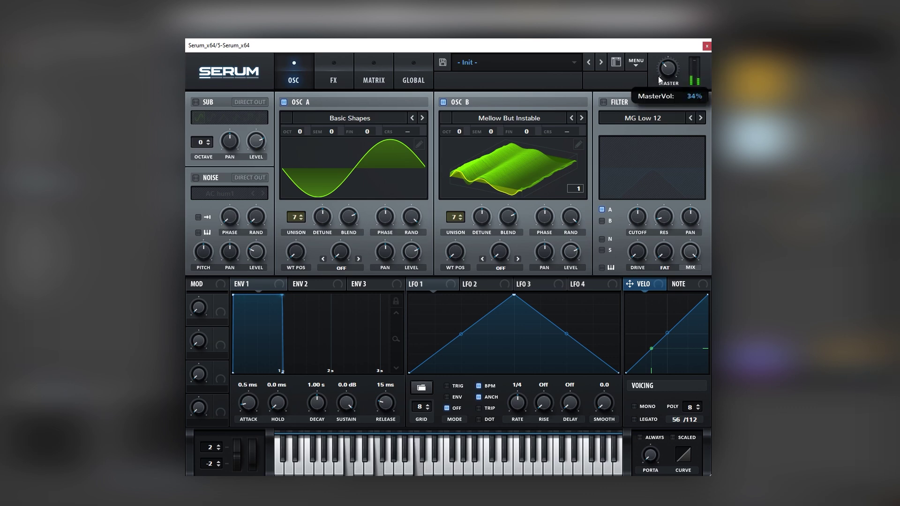
Enable the filter, sweep oscillator A's wavetable from sine toward saw, and adjust cutoff
left_click(604, 102)
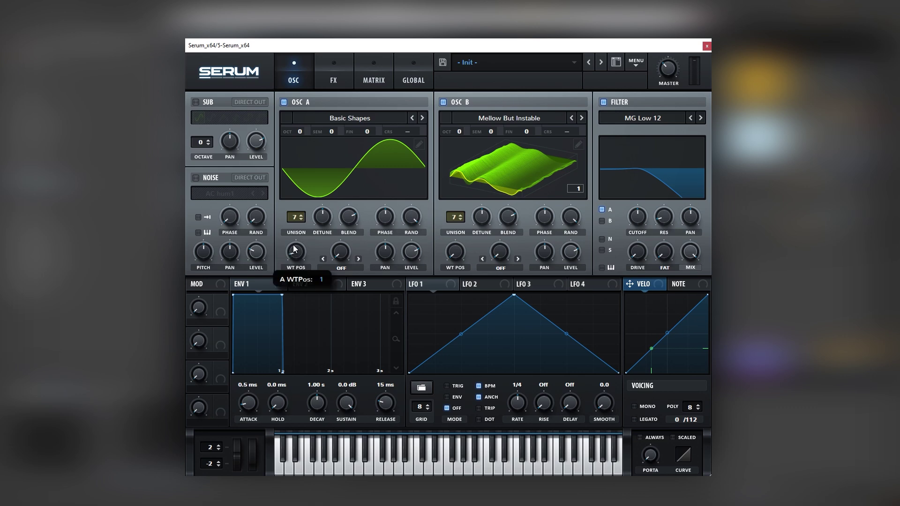
left_click_drag(294, 243, 293, 234)
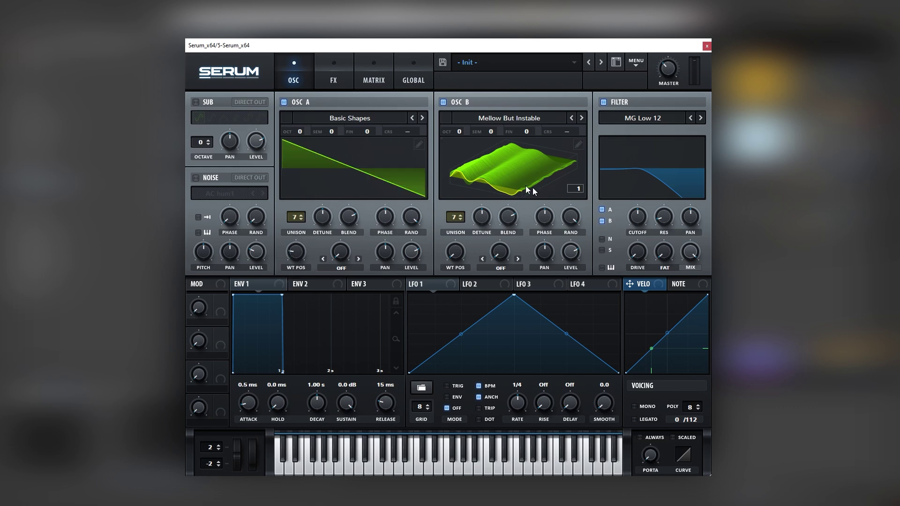
mouse_move(640, 223)
left_mouse_down()
mouse_move(636, 232)
mouse_move(641, 214)
mouse_move(634, 232)
mouse_move(636, 218)
left_mouse_up()
Reset oscillator A to sine and set oscillator B's wavetable position to 249, with the filter on
left_click(603, 101)
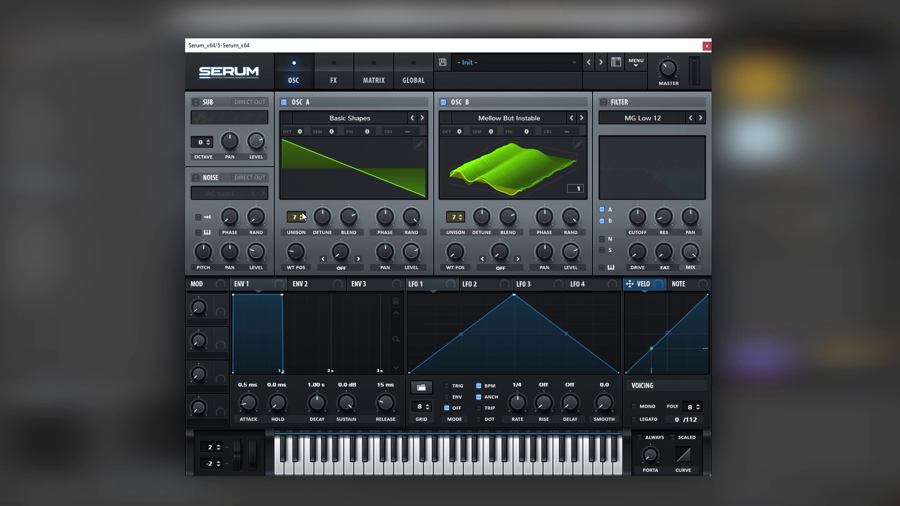
left_click(296, 252)
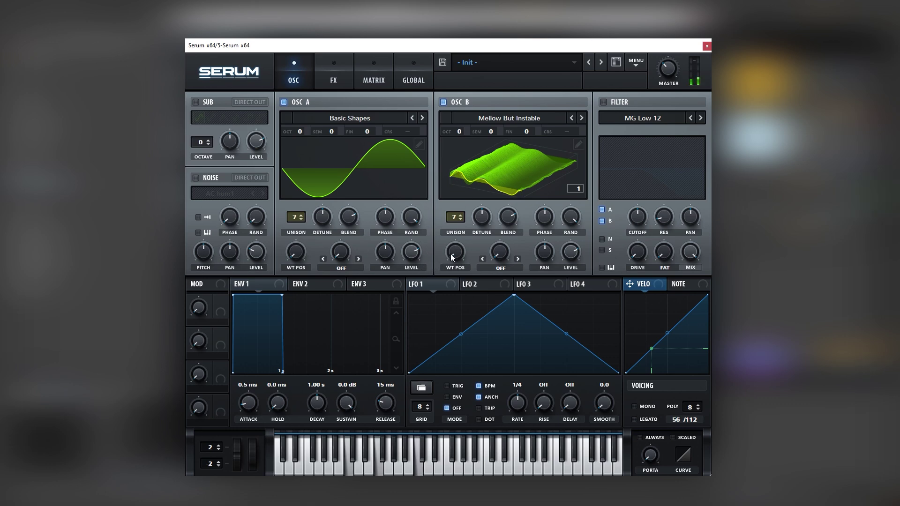
left_click_drag(451, 254, 490, 176)
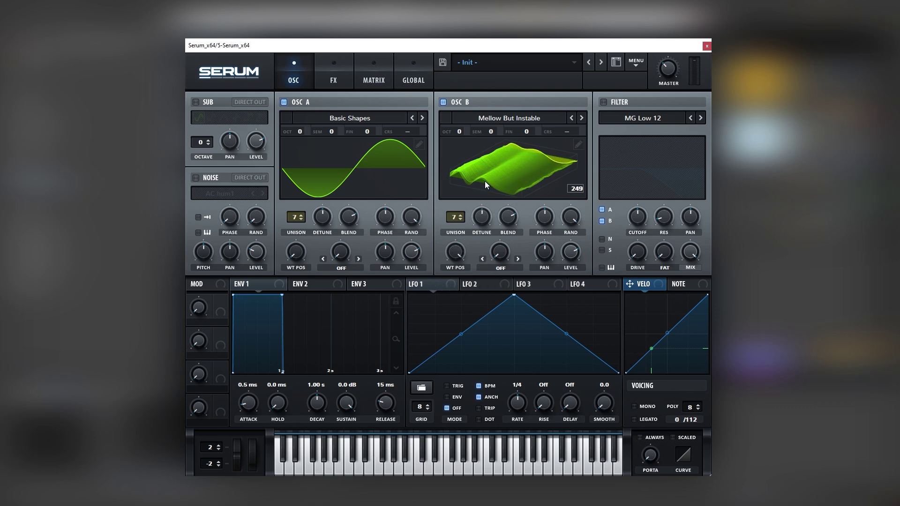
left_click(604, 102)
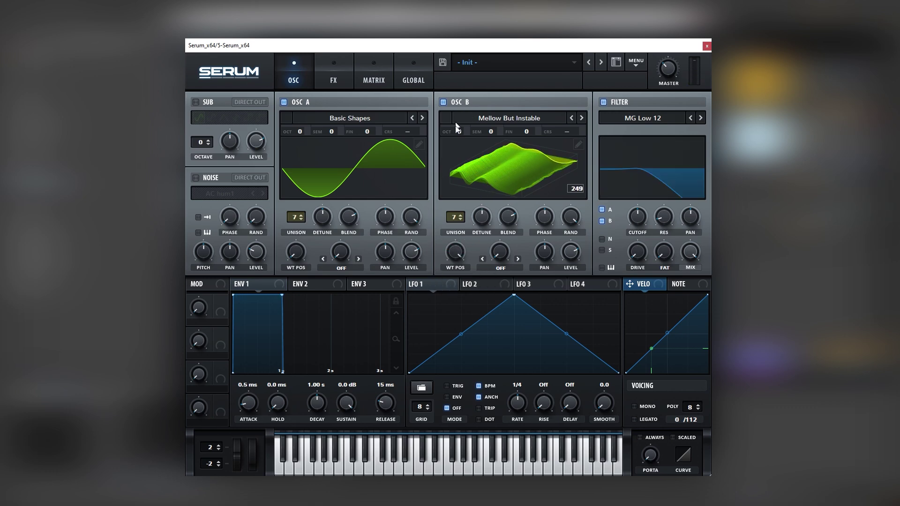
Feed only oscillator B into a Band 24 filter with drive raised to 29%
left_click(602, 209)
left_click(634, 118)
mouse_move(626, 130)
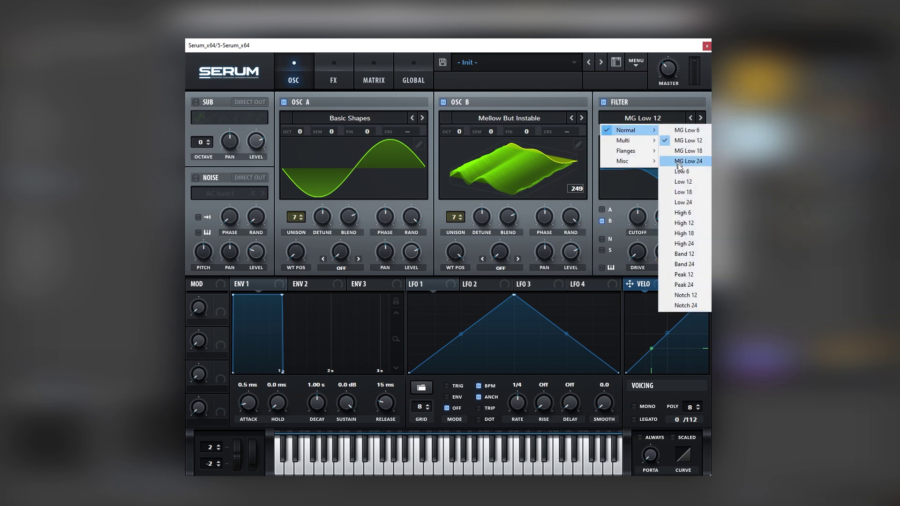
left_click(691, 265)
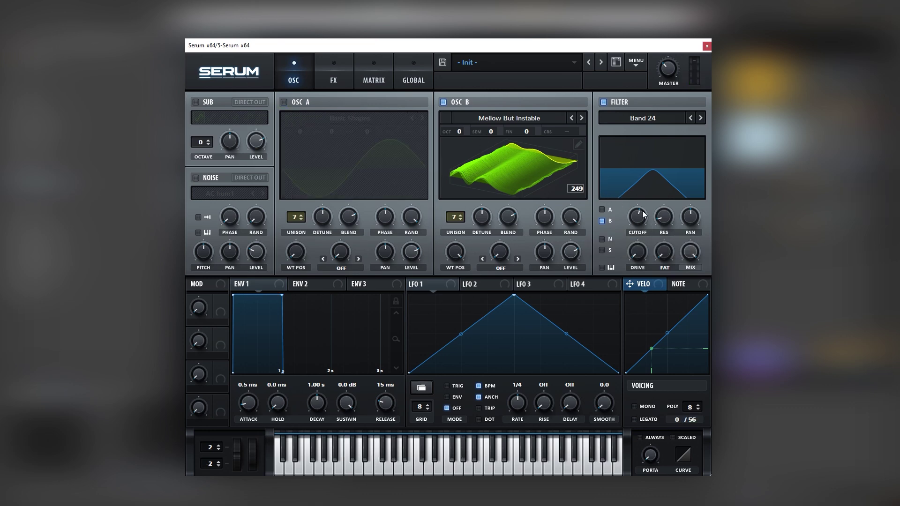
mouse_move(642, 218)
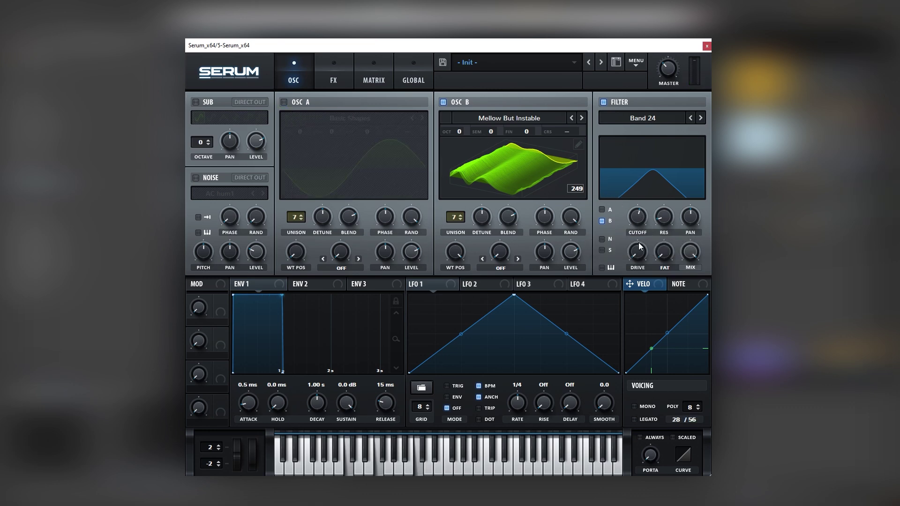
mouse_move(627, 241)
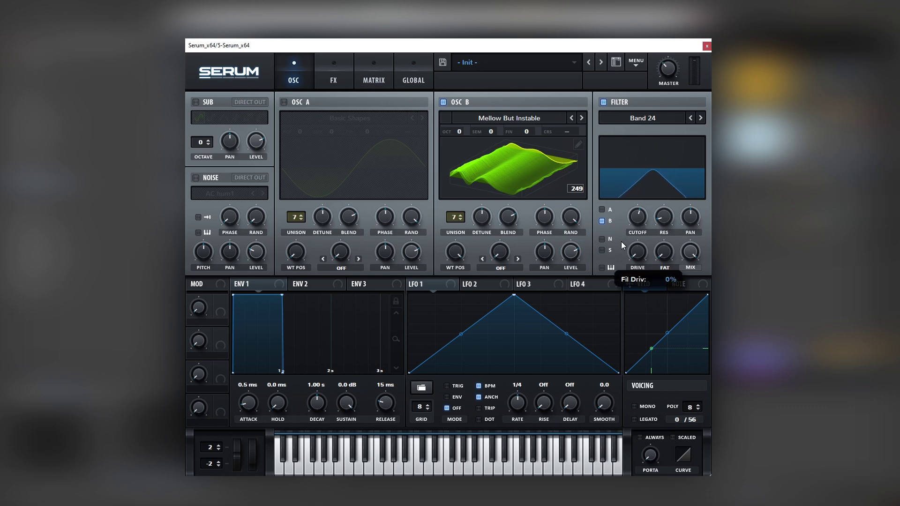
mouse_move(620, 240)
left_mouse_down()
mouse_move(637, 200)
mouse_move(626, 224)
mouse_move(629, 178)
mouse_move(629, 247)
left_mouse_up()
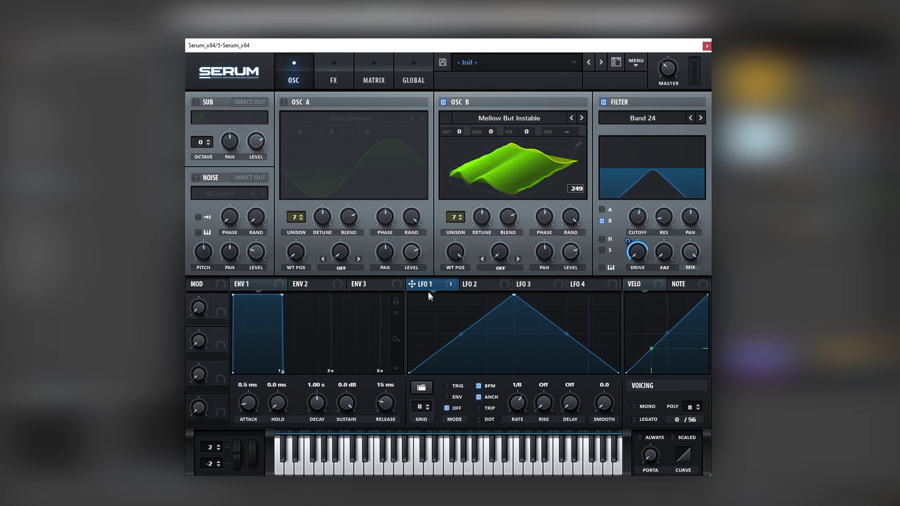
Re-enable oscillator A and set LFO 1's rate to a 1/4 triplet
left_click(306, 102)
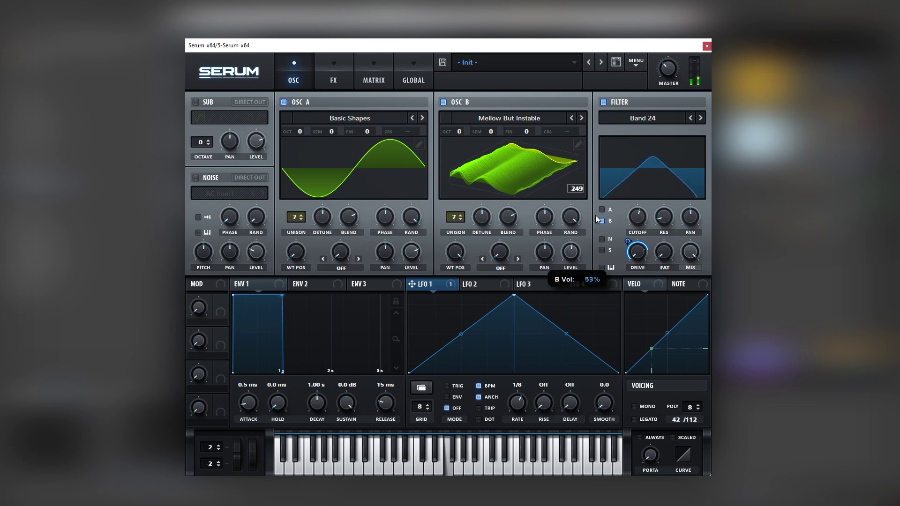
left_click_drag(513, 404, 524, 404)
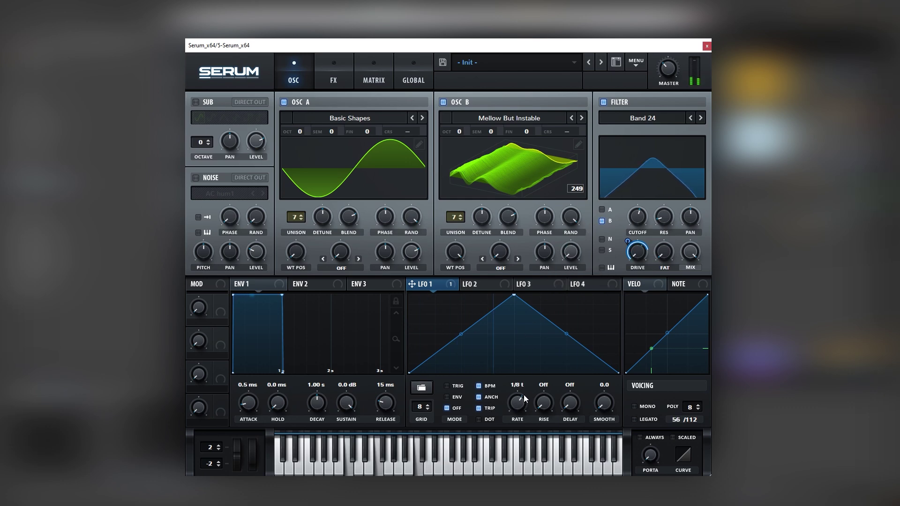
left_click_drag(524, 394, 521, 407)
Remove all of LFO 1's destinations and set oscillator B's level to 59%
left_click_drag(572, 231, 584, 216)
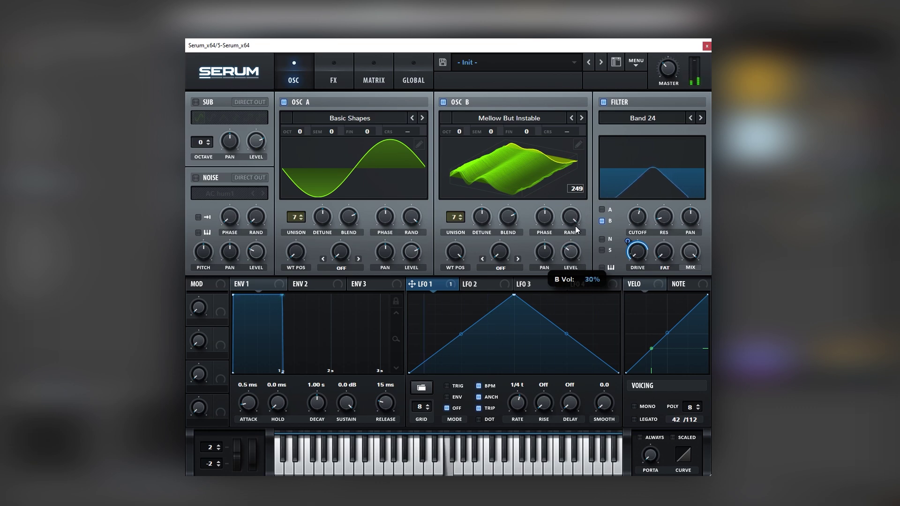
right_click(447, 294)
left_click(458, 337)
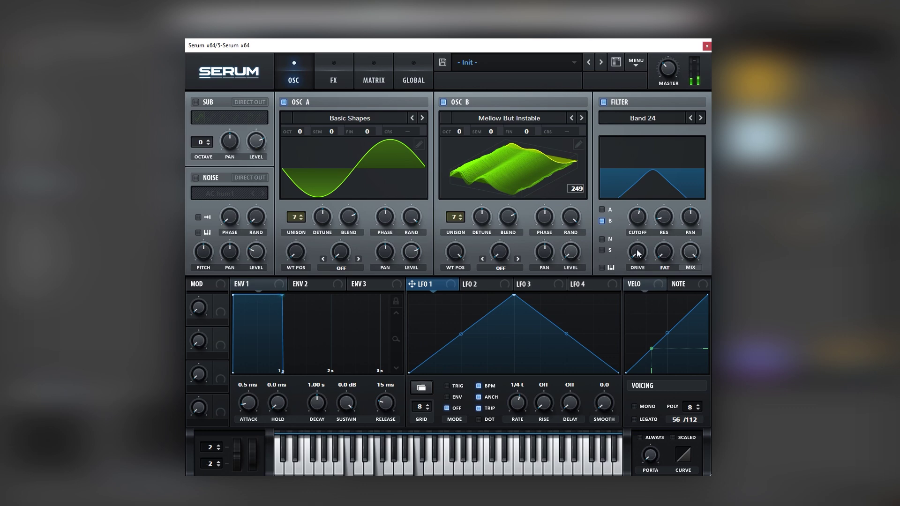
left_click_drag(583, 256, 607, 202)
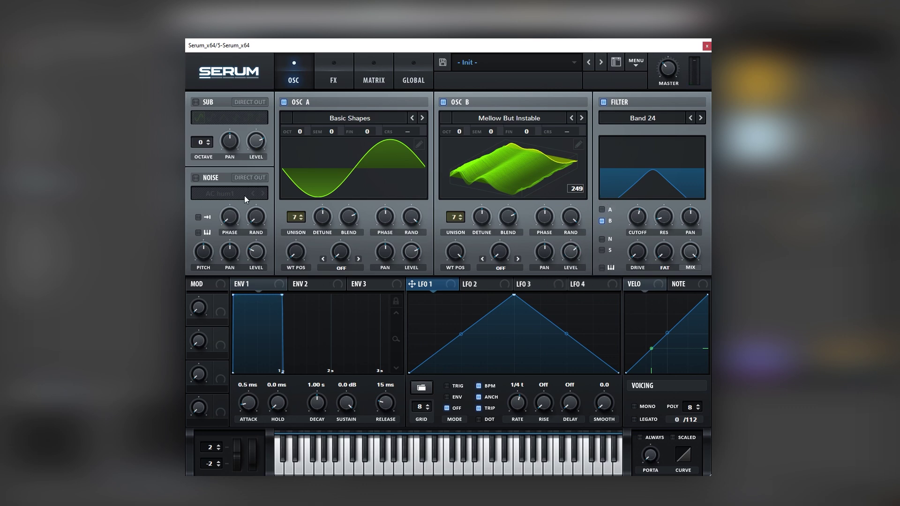
Enable the noise oscillator with the XF_KikAtk_08 sample
left_click(208, 177)
left_click(212, 193)
mouse_move(230, 216)
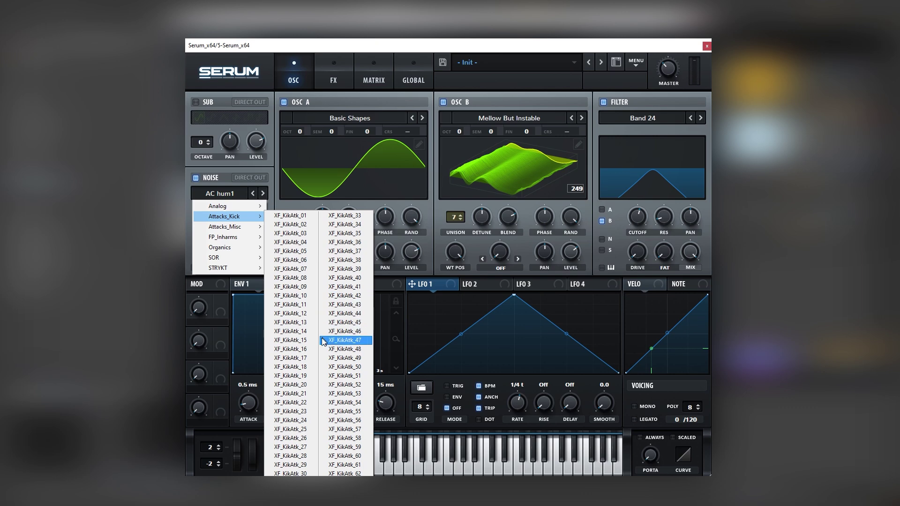
left_click(293, 278)
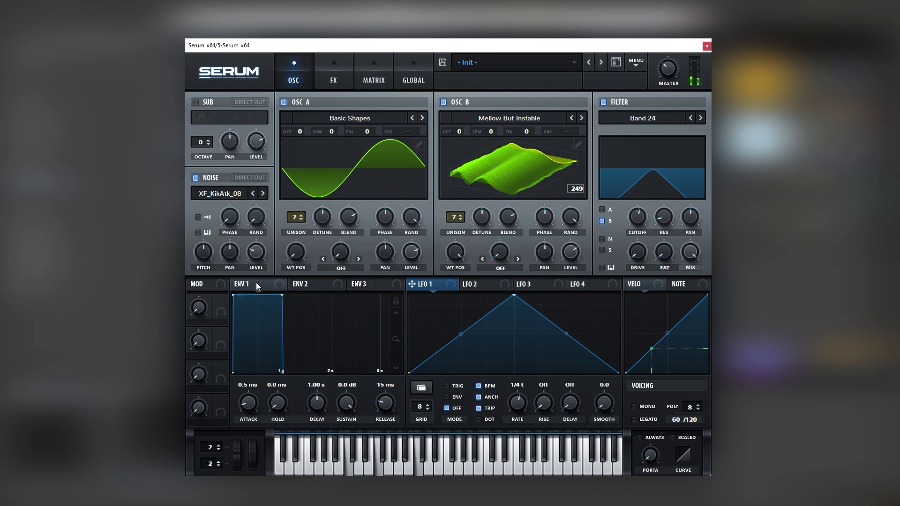
With oscillators A and B muted, set noise pitch to about 54% and adjust its level
left_click(284, 102)
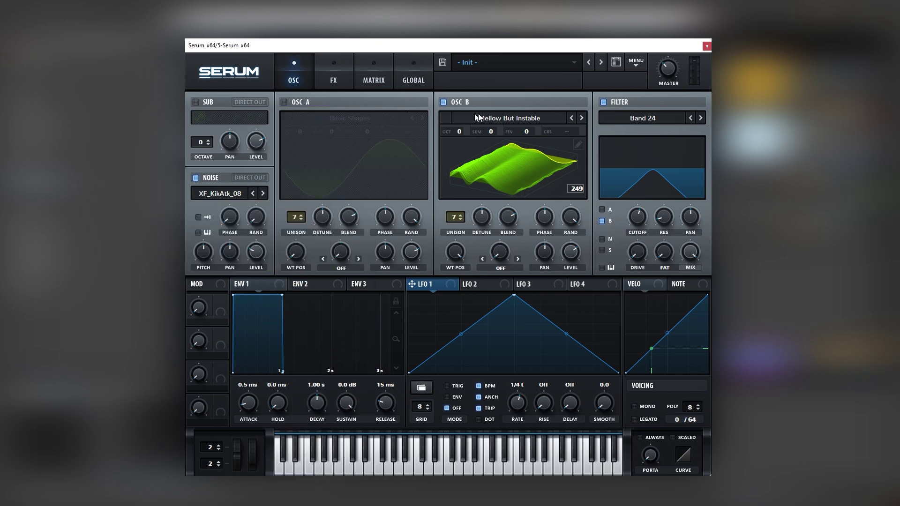
left_click(443, 102)
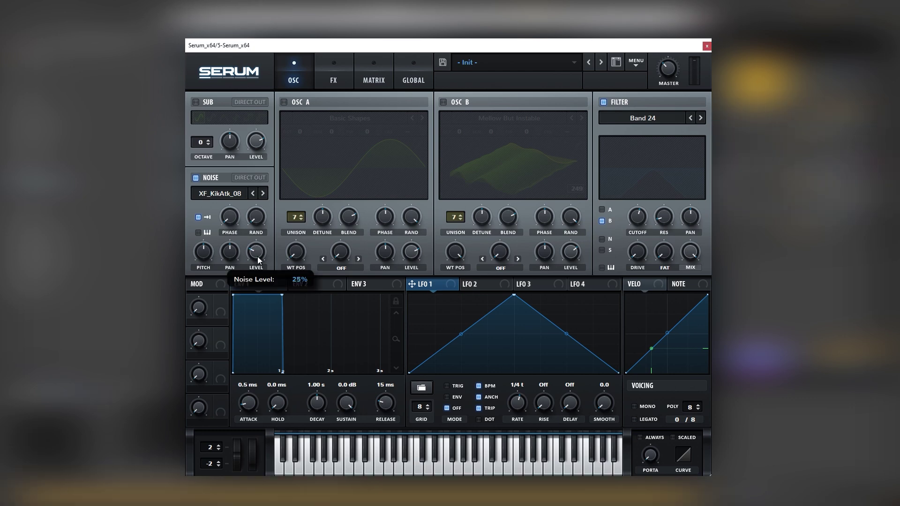
left_click_drag(271, 221, 282, 167)
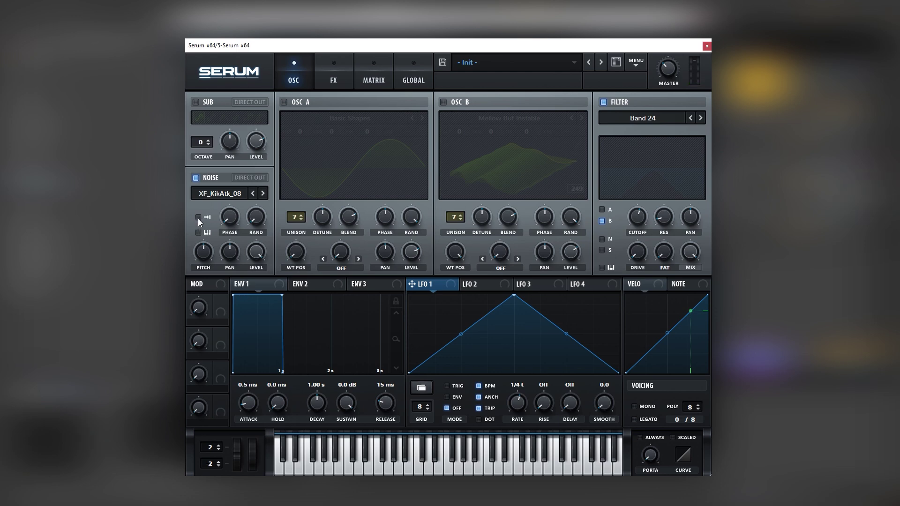
left_click_drag(203, 249, 203, 257)
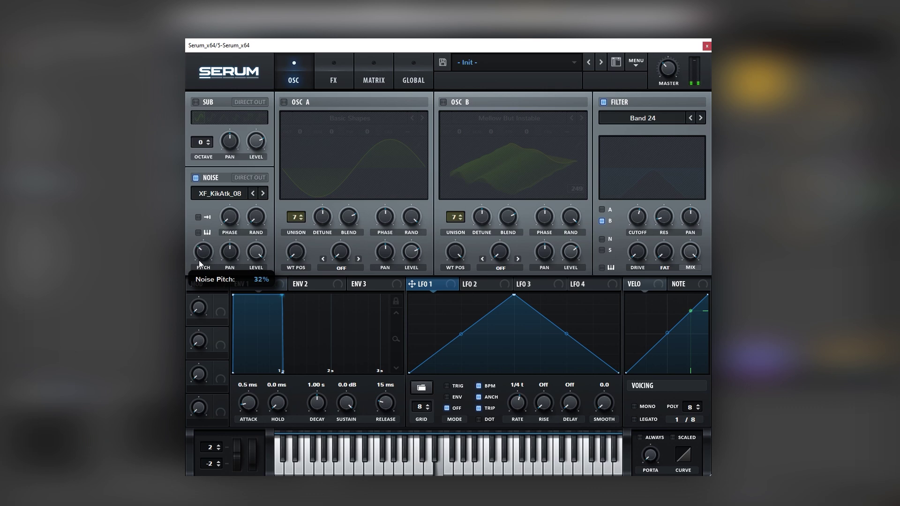
mouse_move(200, 253)
left_mouse_down()
mouse_move(201, 241)
mouse_move(196, 254)
left_mouse_up()
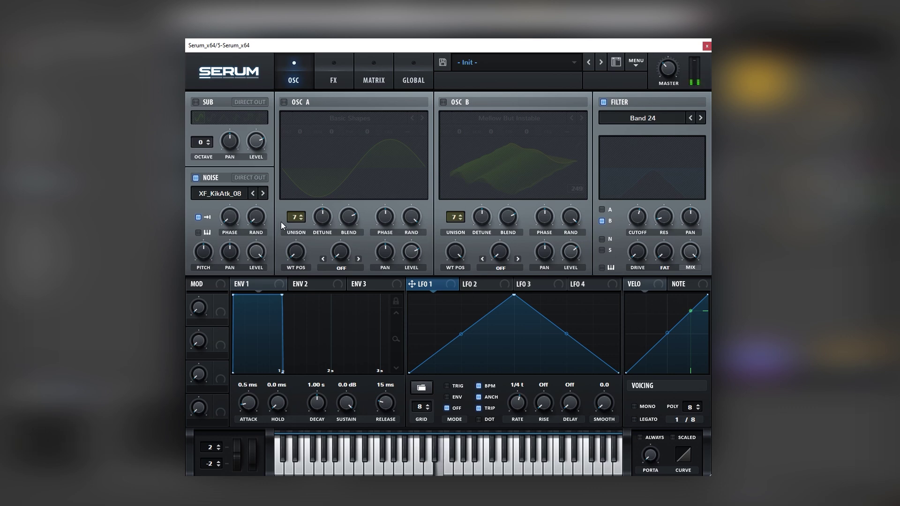
left_click_drag(256, 252, 256, 269)
Turn oscillators A and B back on, leaving oscillator A off afterwards
left_click(284, 103)
left_click(470, 100)
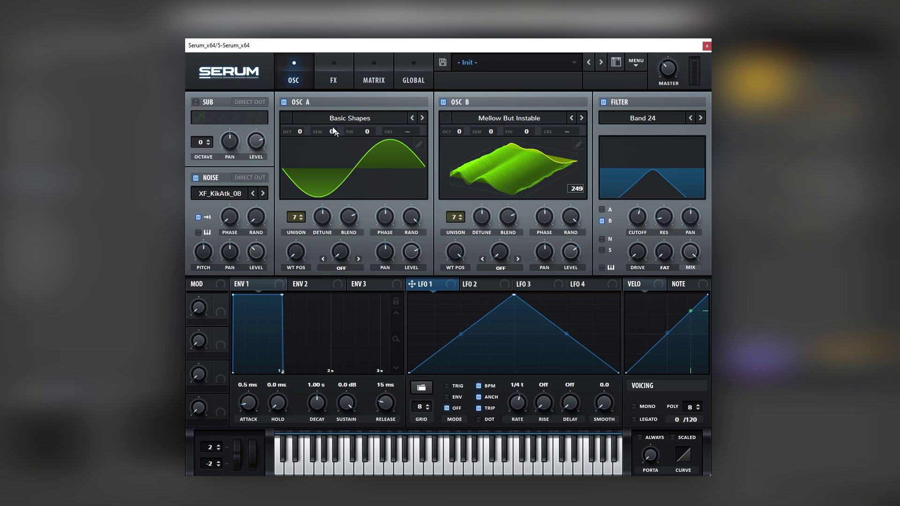
left_click(284, 102)
Add delay and reverb effects on Serum's FX page
left_click(333, 79)
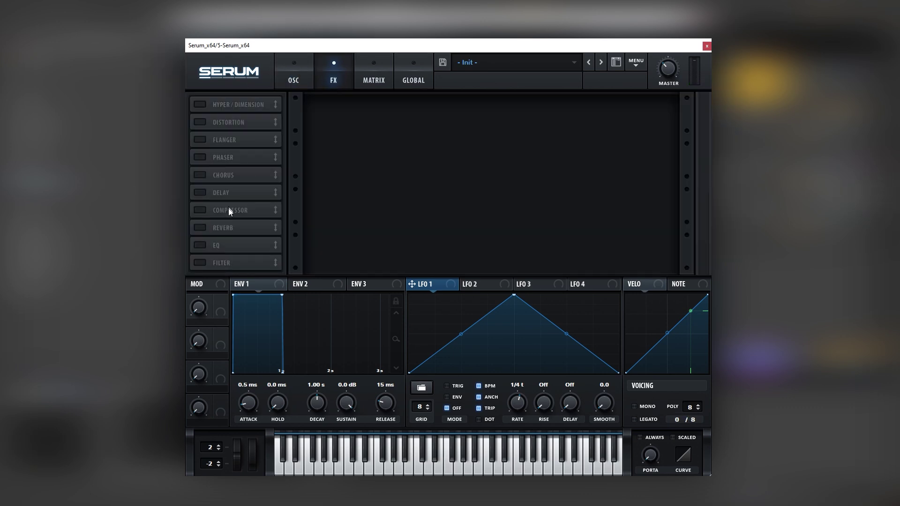
left_click(198, 228)
left_click(200, 193)
mouse_move(654, 156)
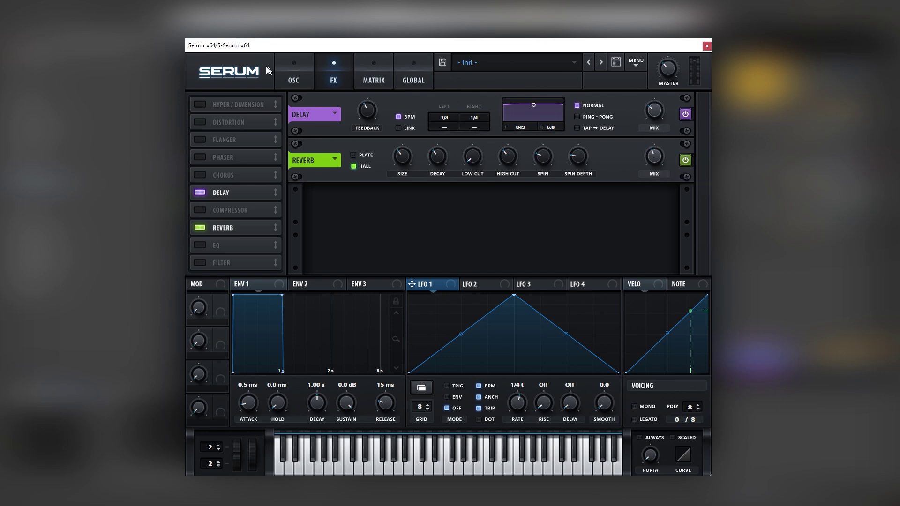
left_click(293, 75)
mouse_move(256, 254)
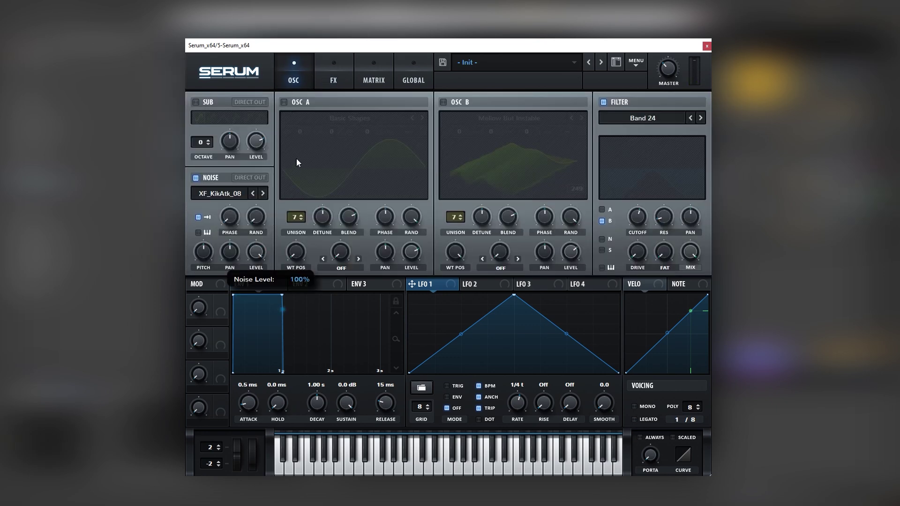
left_click(333, 80)
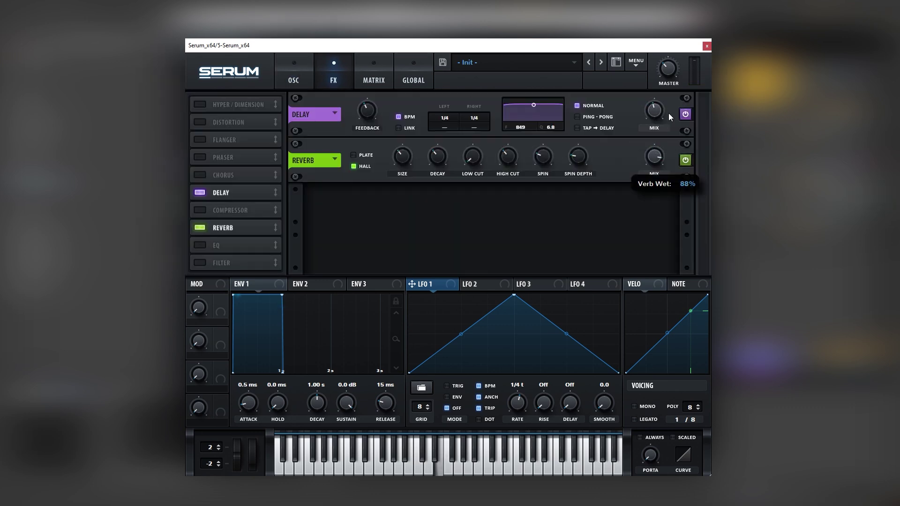
Switch on the Mellow But Instable oscillator B and return to the effects rack
left_click(294, 79)
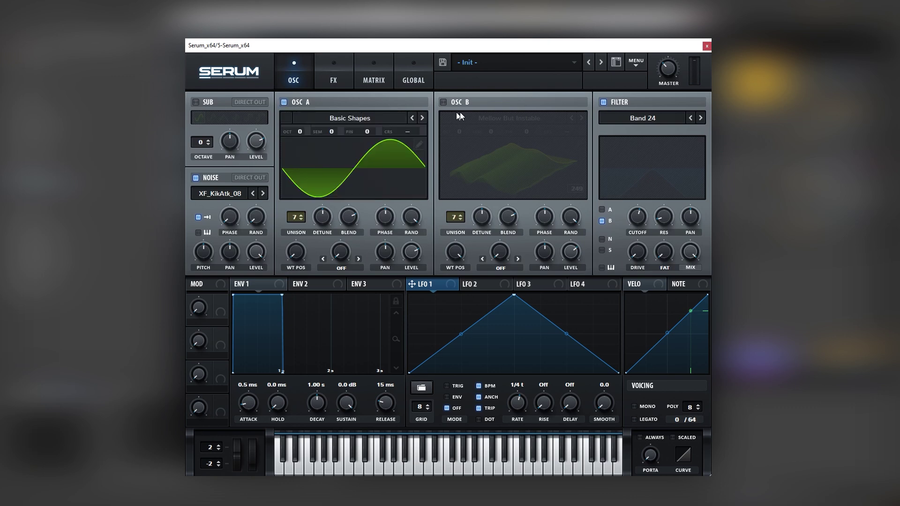
left_click(443, 102)
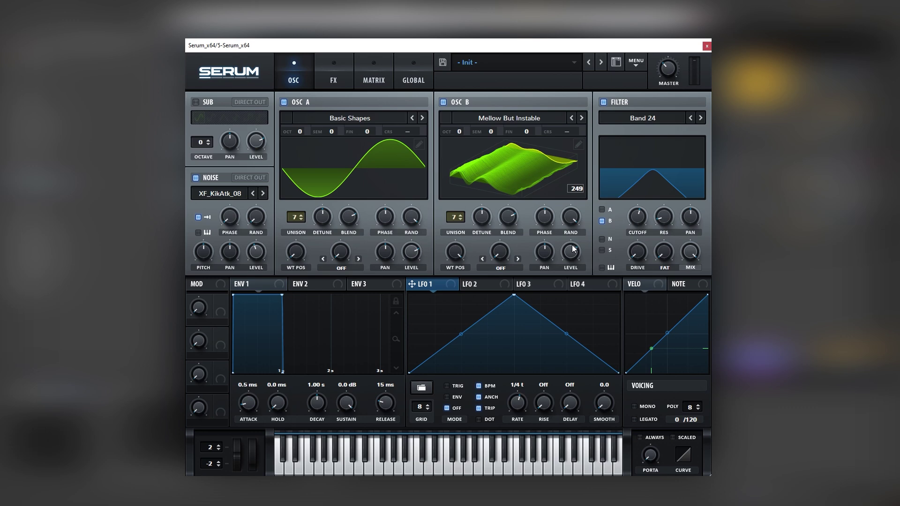
mouse_move(570, 257)
left_click(336, 71)
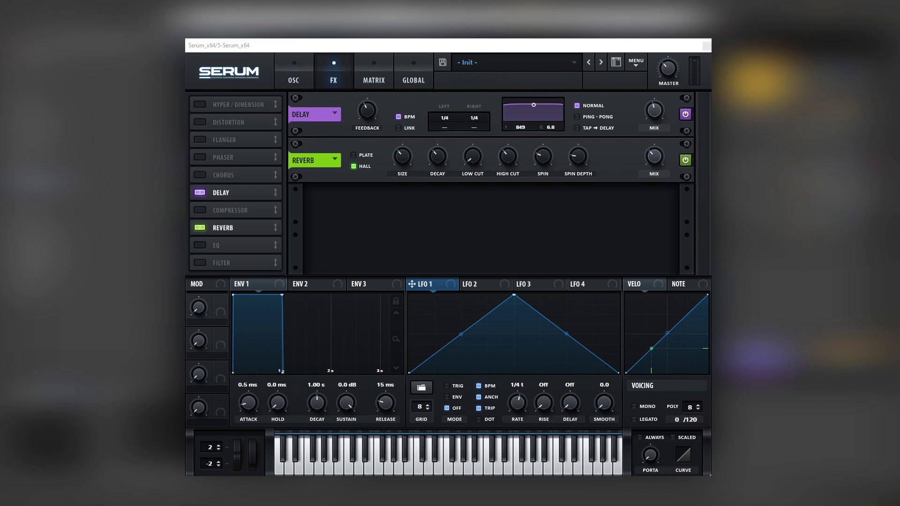
Enable Hyper/Dimension, Chorus and Phaser, placing the phaser after the reverb
left_click(200, 104)
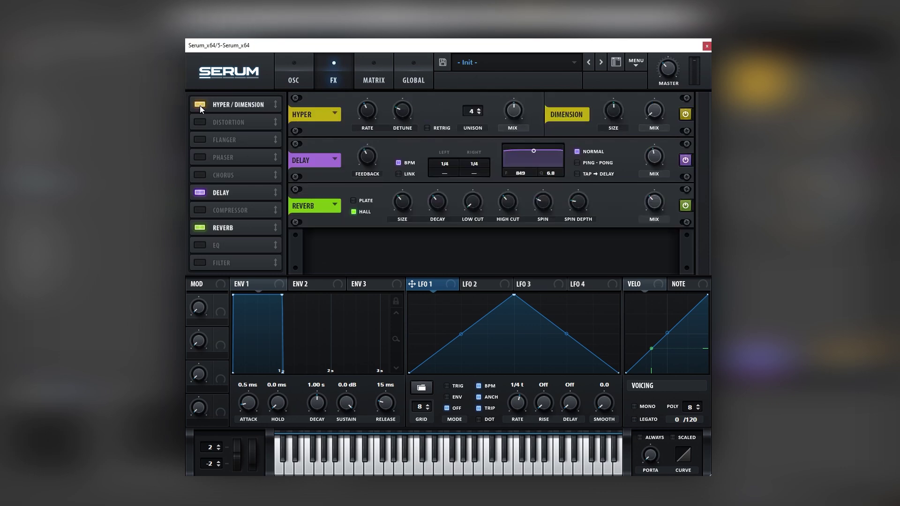
left_click(200, 175)
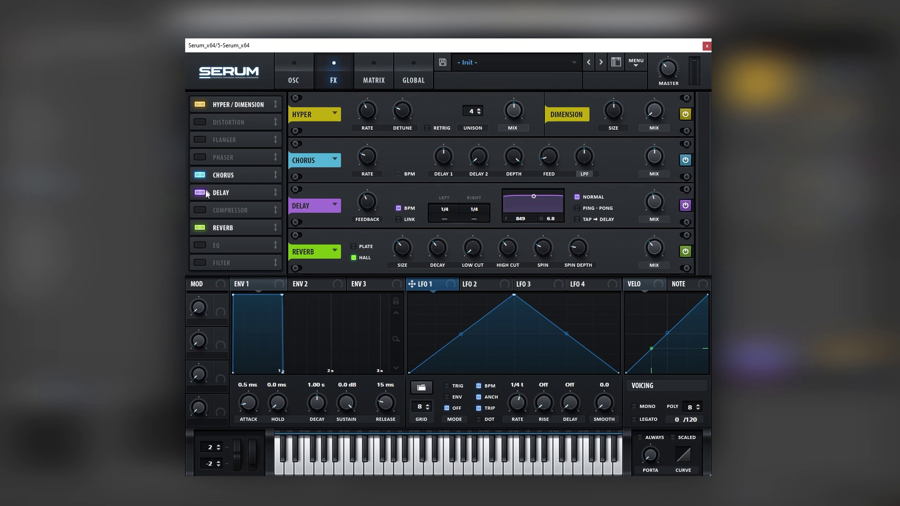
left_click(199, 158)
left_click_drag(223, 158, 227, 231)
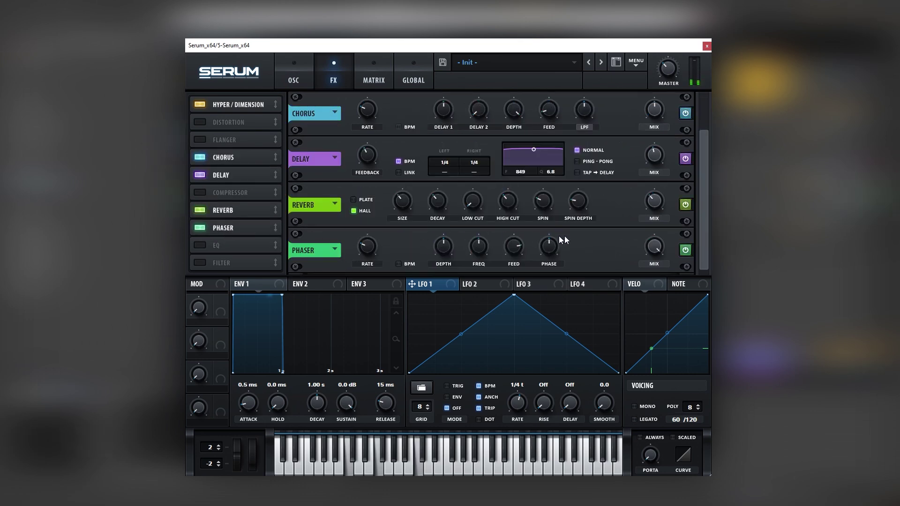
Set the left delay time to 1/8, retune the delay filter, and lower phaser frequency to 161 Hz
mouse_move(670, 57)
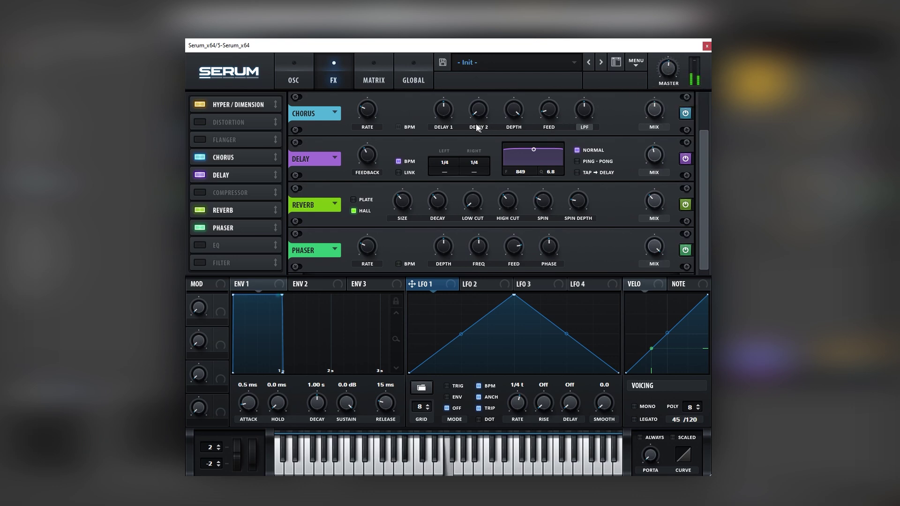
left_click_drag(532, 150, 532, 168)
left_click_drag(445, 163, 444, 174)
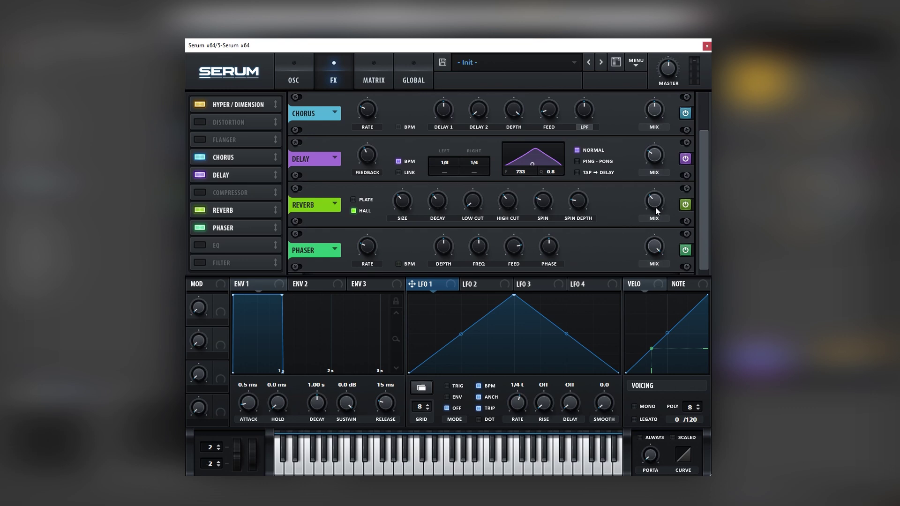
mouse_move(657, 203)
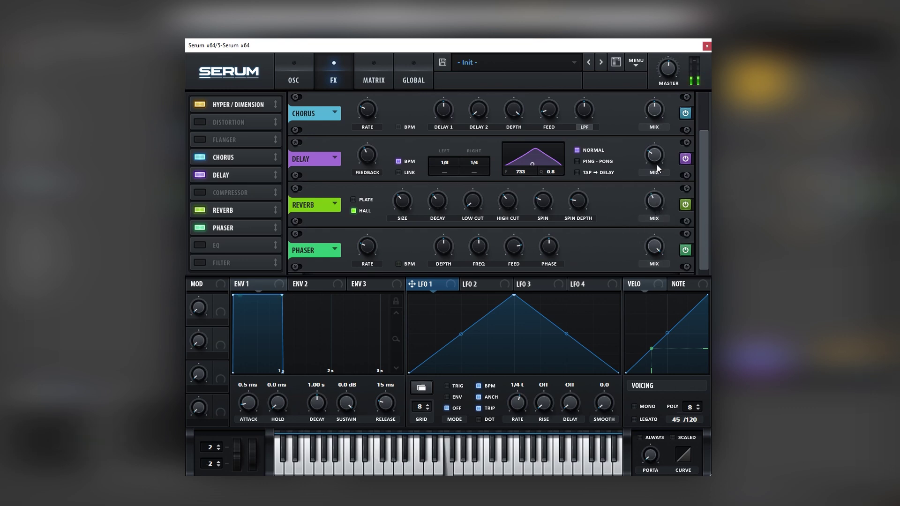
mouse_move(657, 156)
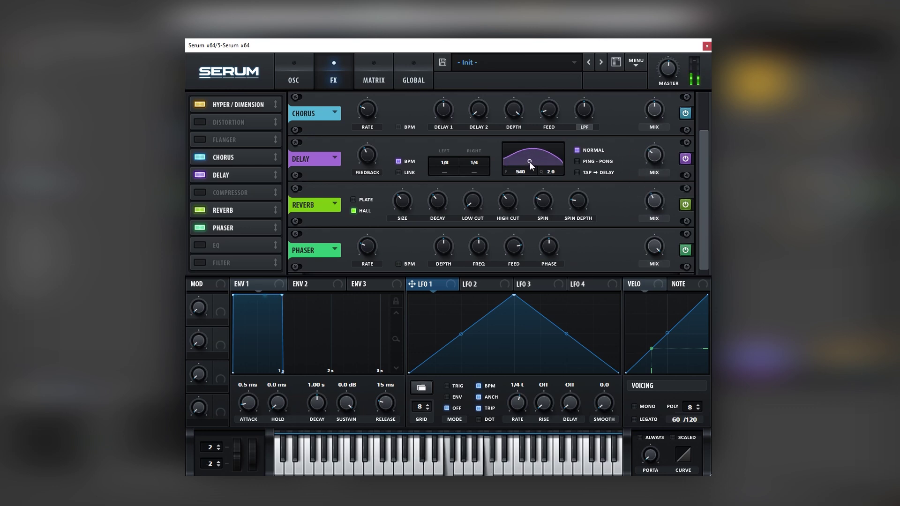
left_click_drag(530, 162, 531, 162)
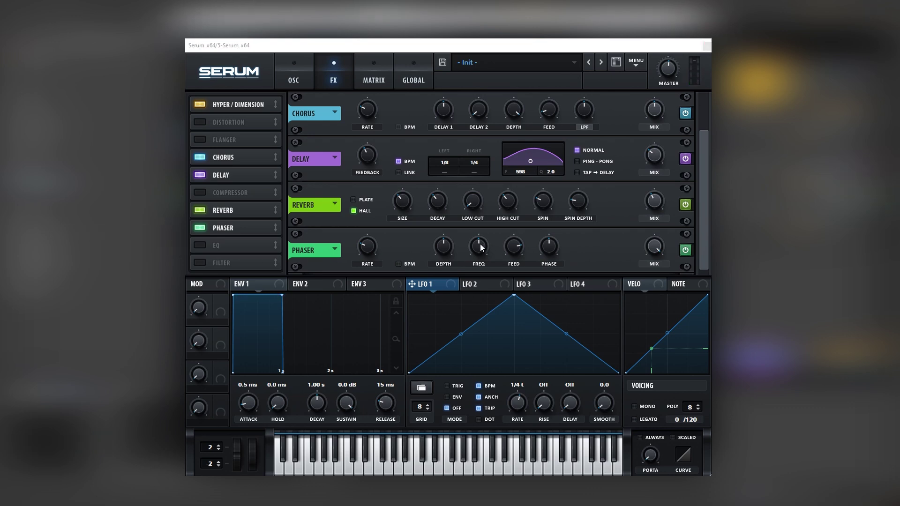
left_click_drag(472, 252, 472, 253)
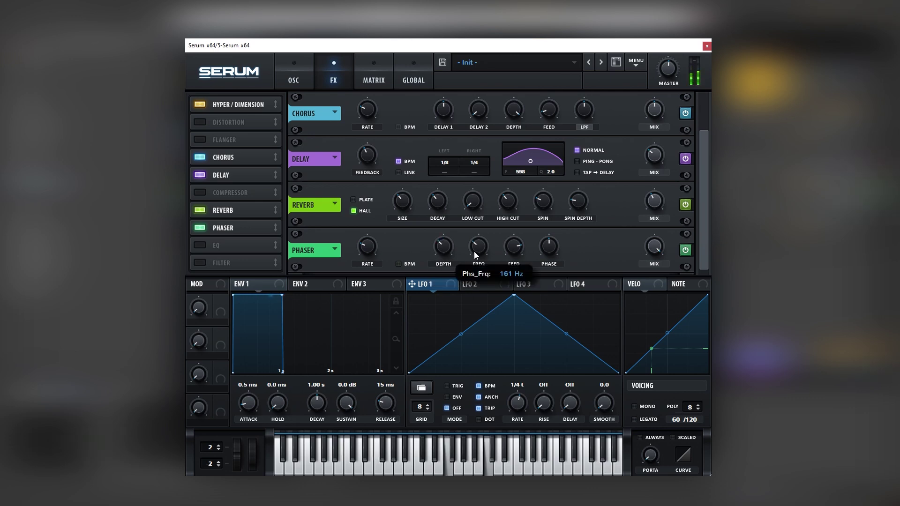
Load the Inharmx 3 noise sample and lower Env 1 sustain to -12.3 dB
left_click(310, 87)
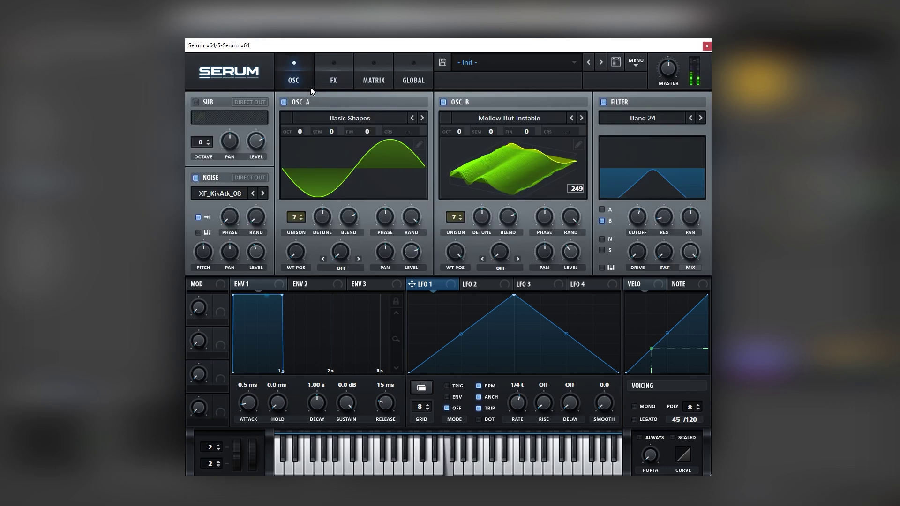
left_click(263, 194)
left_click(262, 194)
left_click(235, 198)
mouse_move(255, 239)
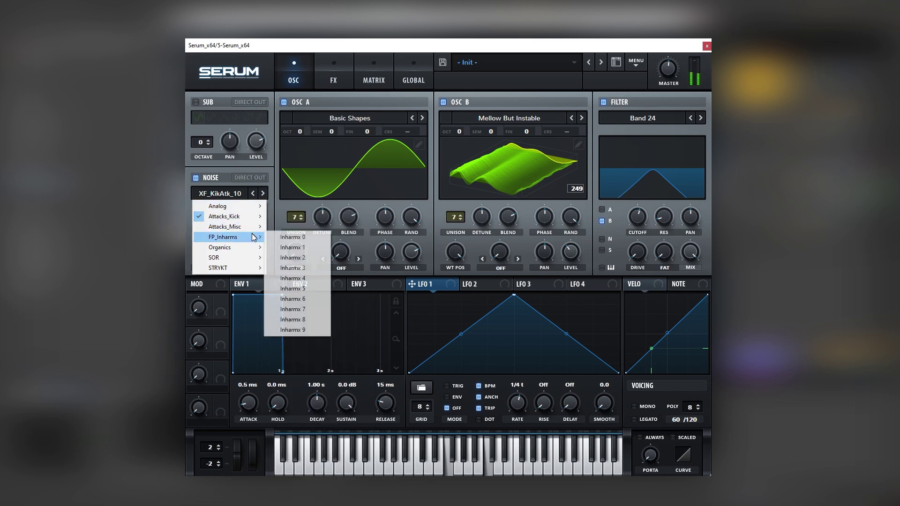
left_click(277, 267)
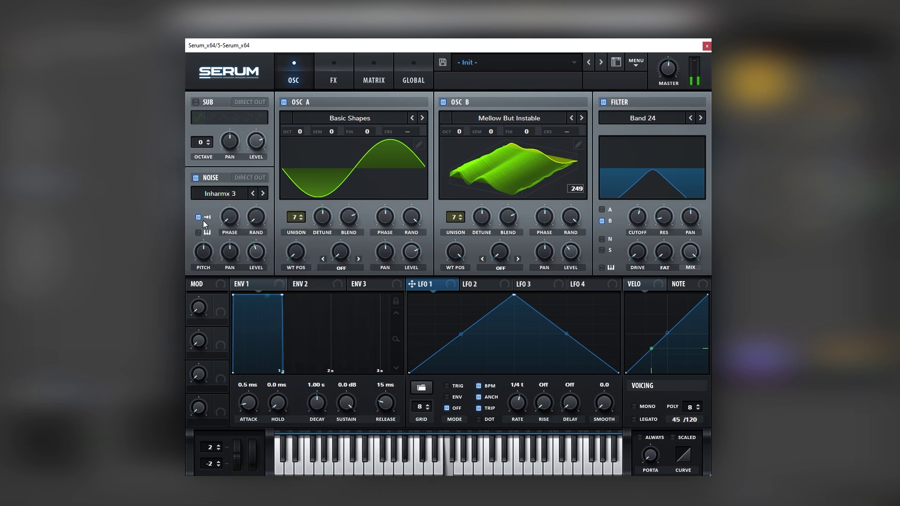
left_click_drag(350, 406, 331, 432)
left_click_drag(359, 396, 353, 403)
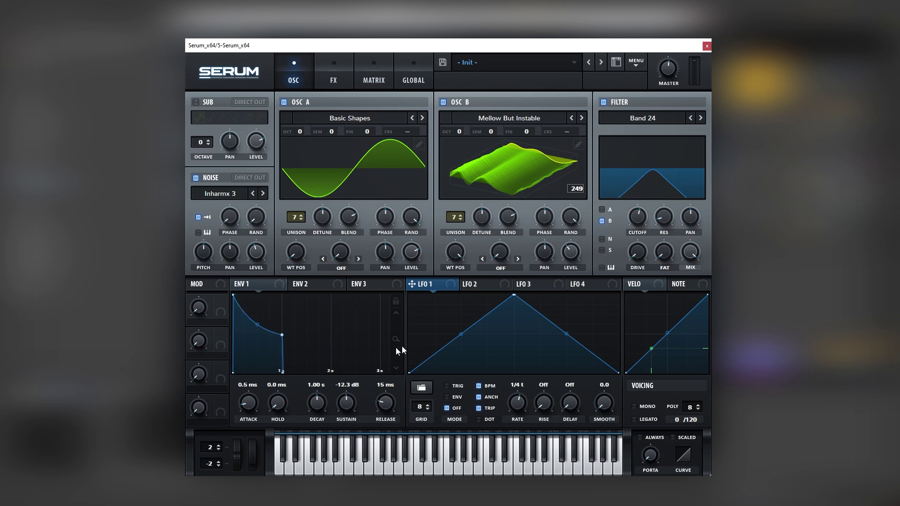
Modulate noise level with LFO 2 using a steep one-shot decay in ENV mode
left_click(467, 286)
left_click_drag(288, 254, 256, 251)
left_click_drag(517, 298, 410, 295)
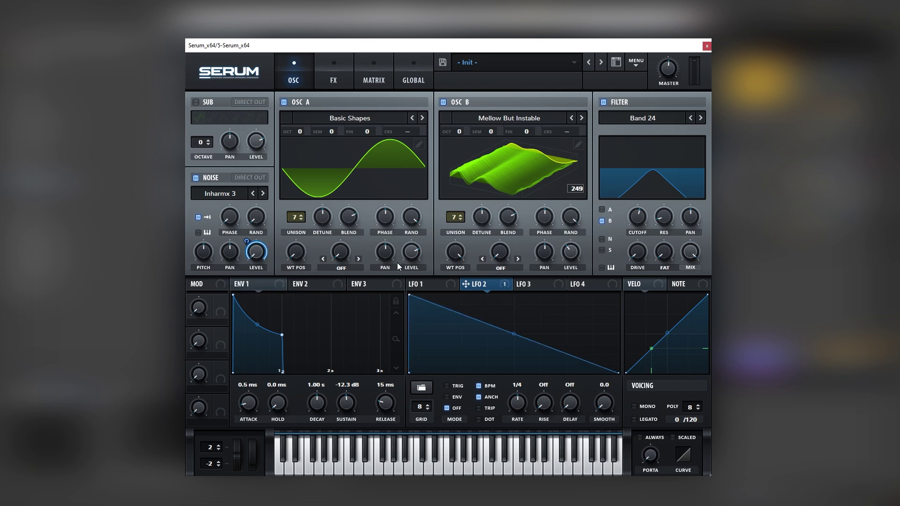
left_click_drag(514, 334, 423, 359)
left_click(446, 397)
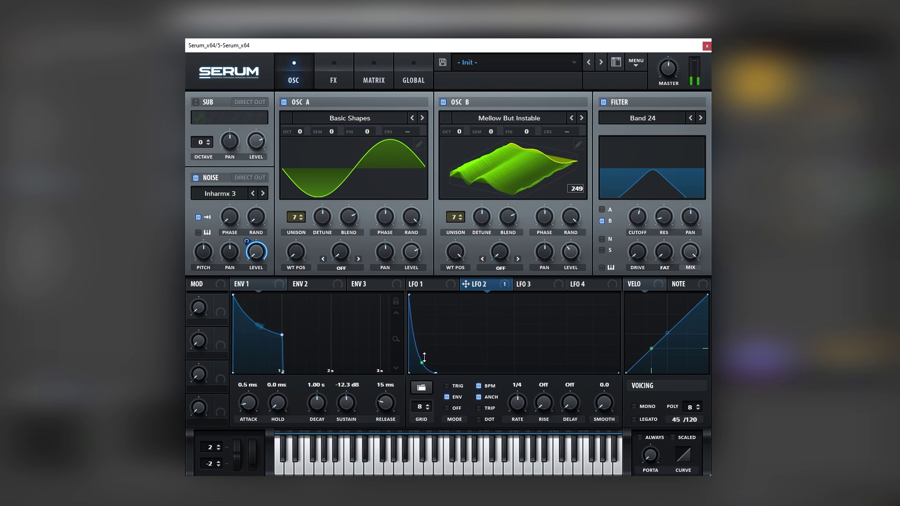
mouse_move(250, 254)
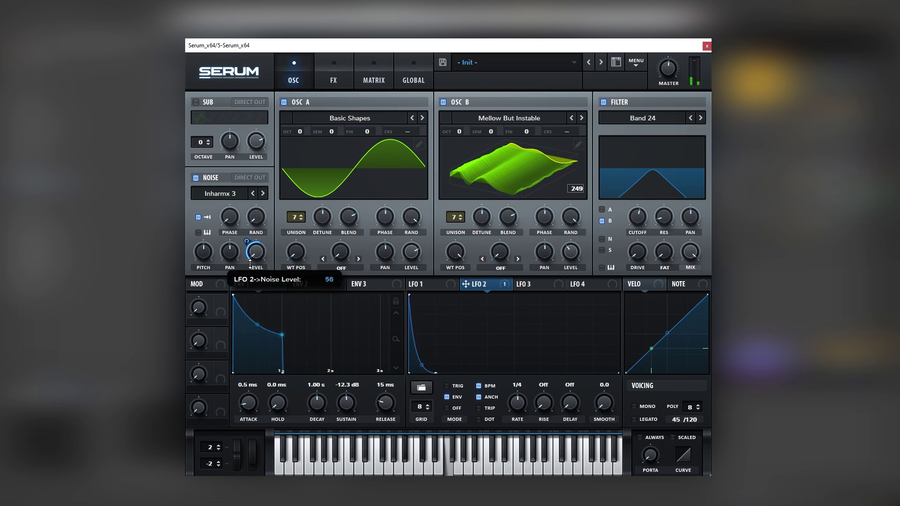
left_click_drag(421, 368, 421, 364)
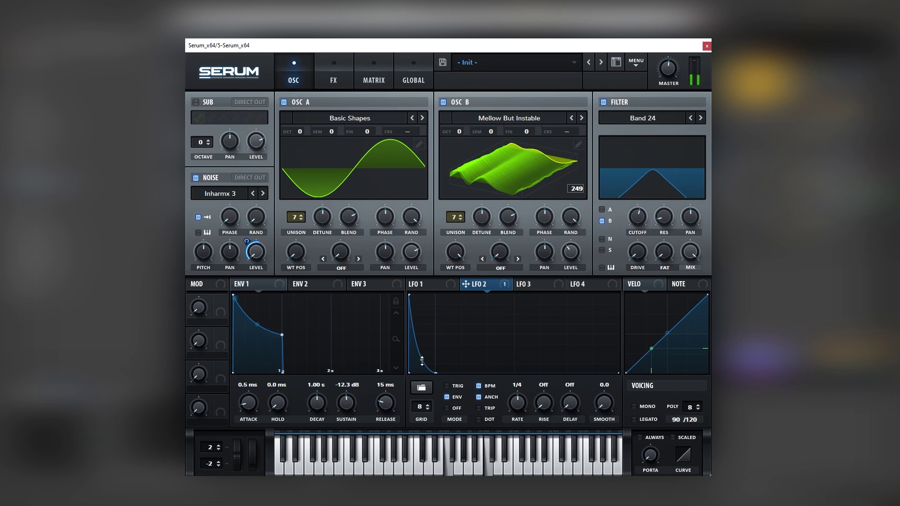
Load the GlassLid 5 noise sample and raise noise pitch from 33% to about 39%
left_click(238, 194)
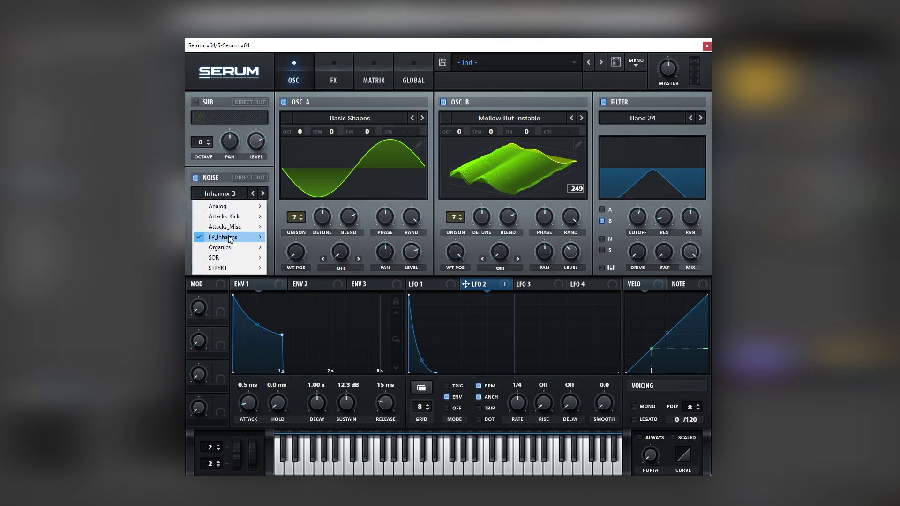
mouse_move(220, 227)
left_click(291, 287)
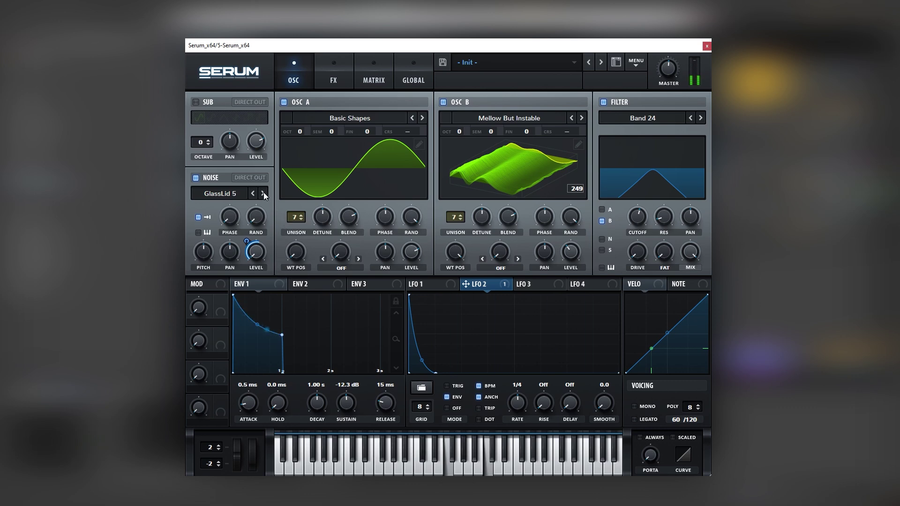
mouse_move(205, 264)
left_click_drag(204, 263, 207, 257)
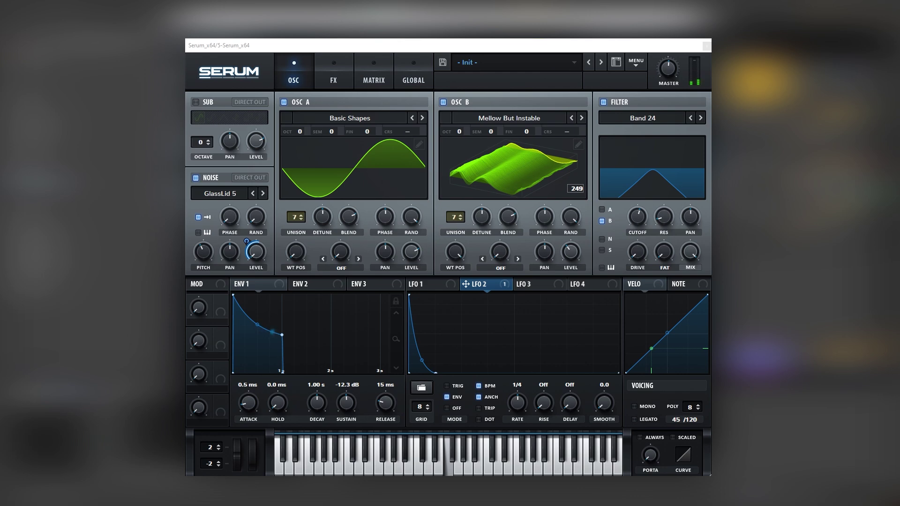
Drop Serum's MASTER volume to 0%, then bring it back up to 79%
left_click_drag(668, 68, 660, 121)
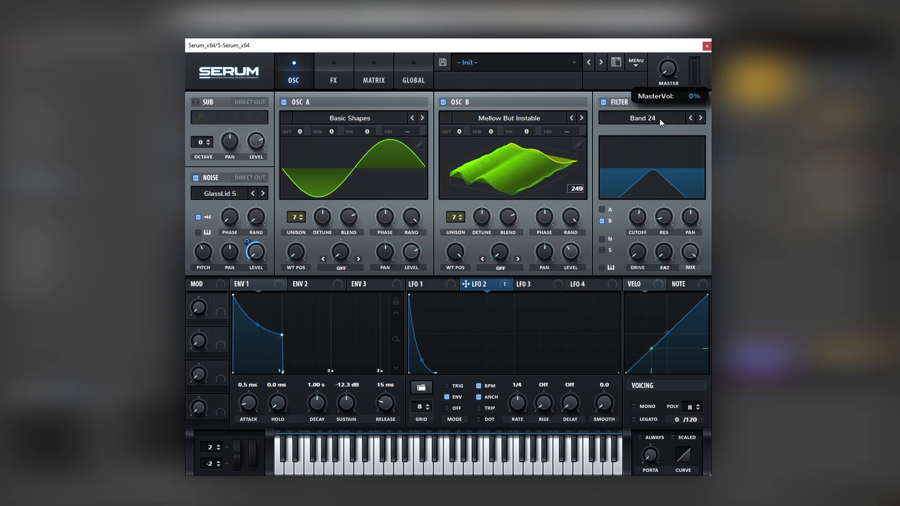
left_click_drag(660, 119, 675, 73)
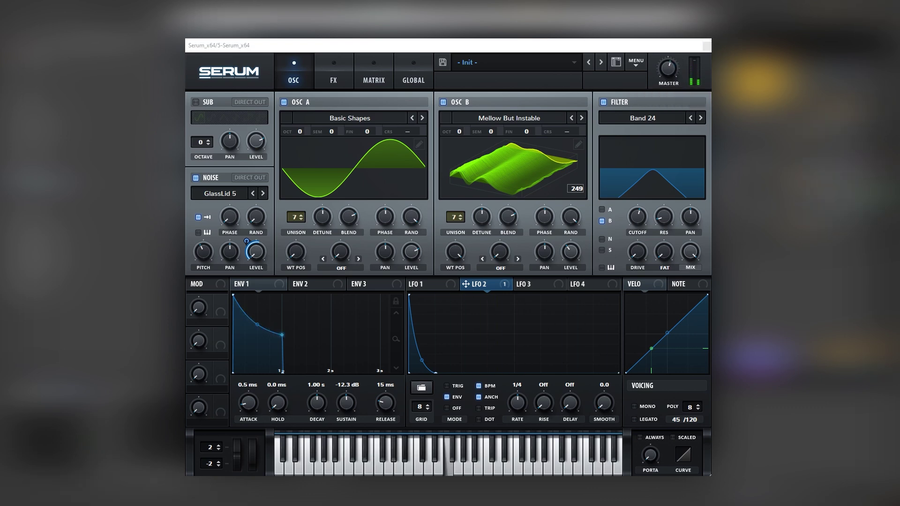